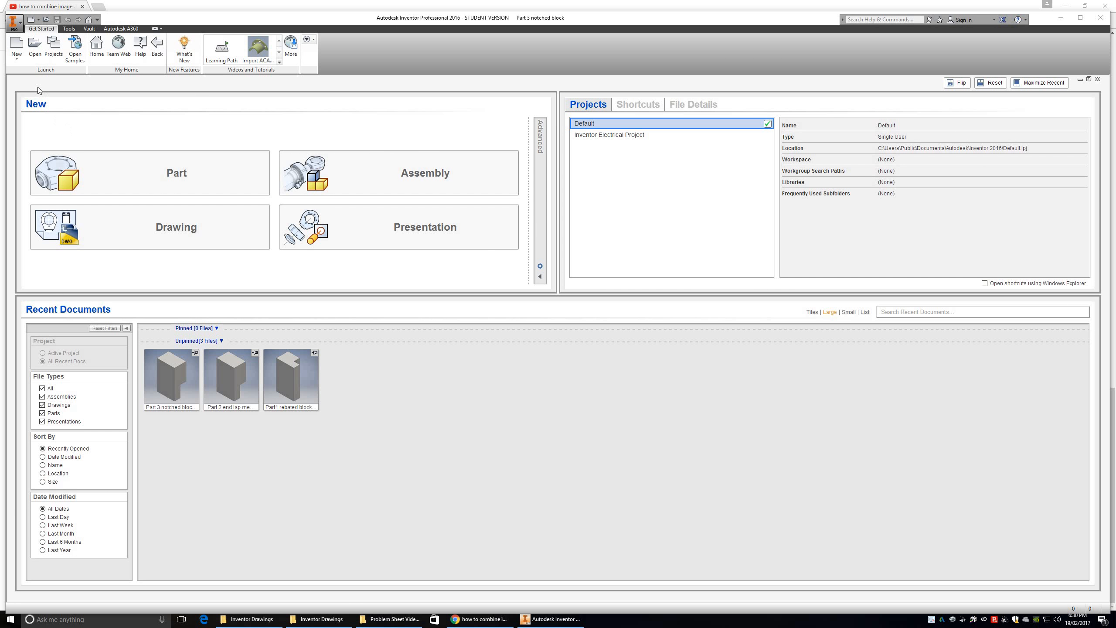
- Create a new part file from the metric Standard (mm).ipt template
click(16, 45)
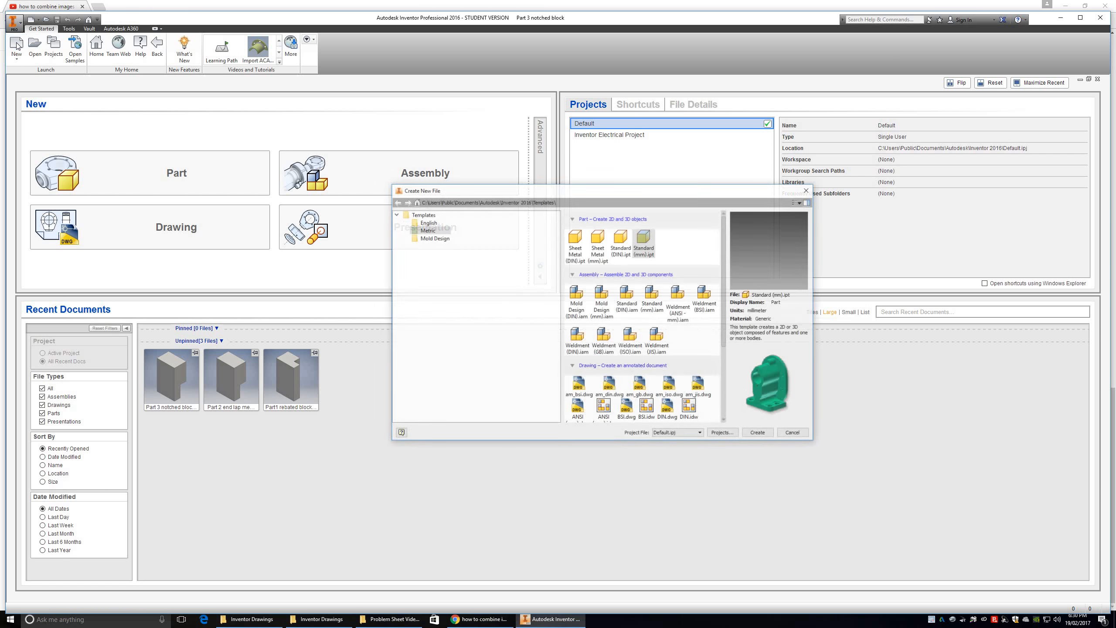
click(426, 230)
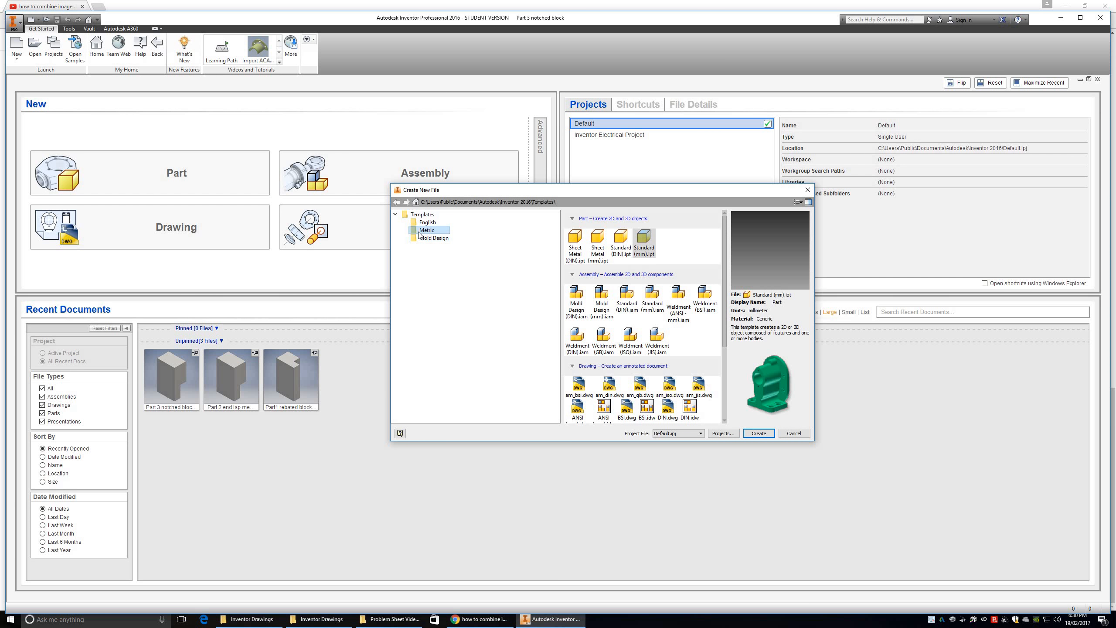
click(645, 240)
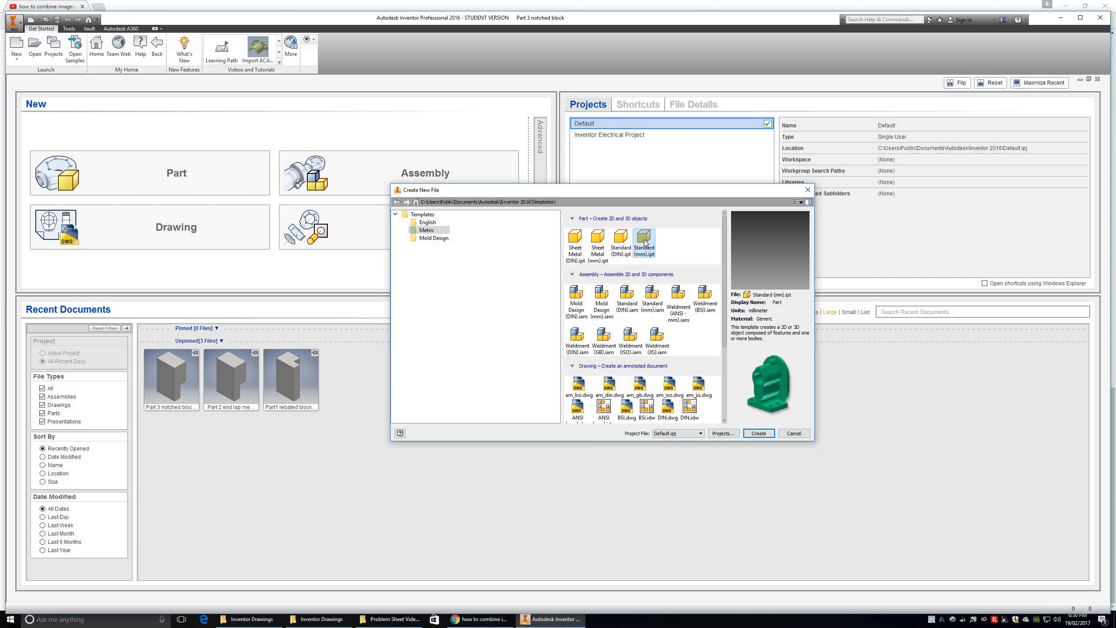
click(760, 433)
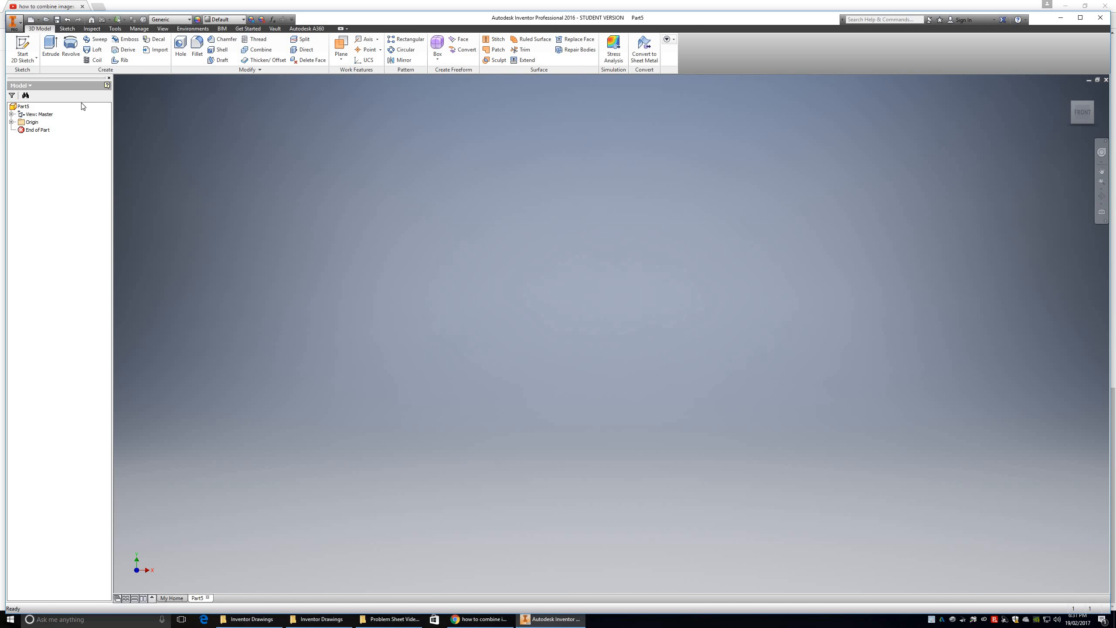
- On the horizontal XZ plane, sketch a closed inverted-T outline from the origin, about 15.6 mm wide and 9.6 mm tall with a raised middle
click(24, 43)
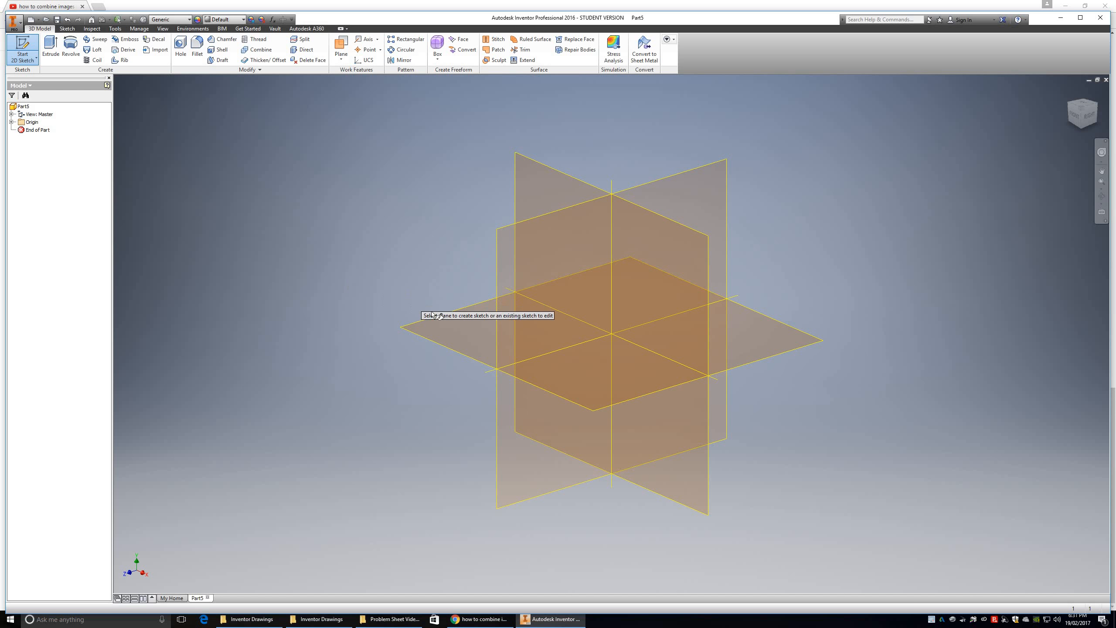
click(461, 329)
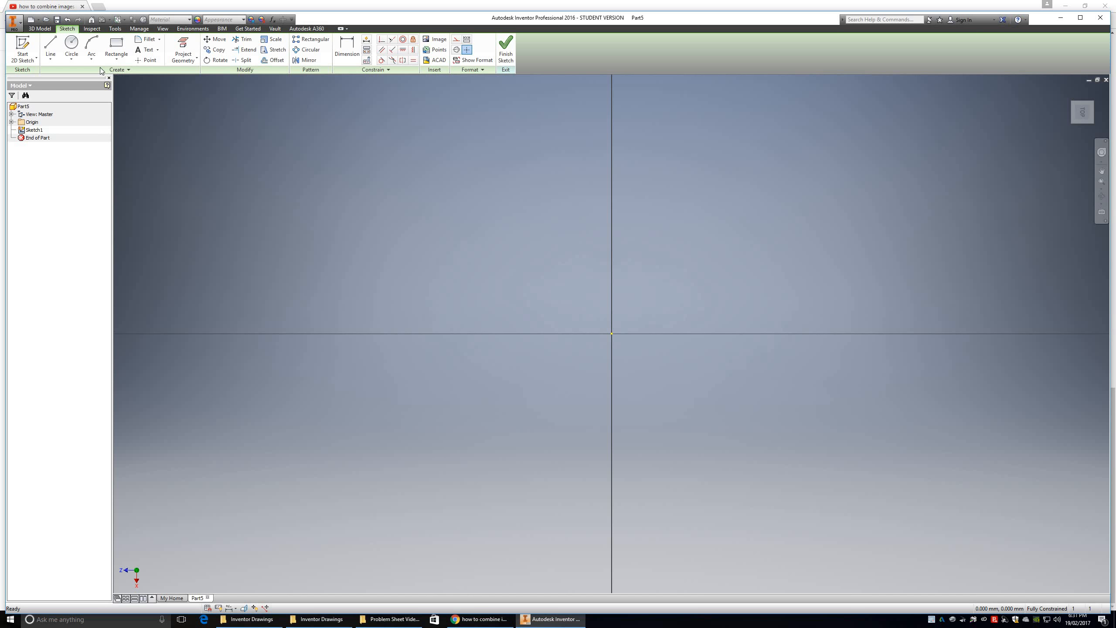
click(52, 43)
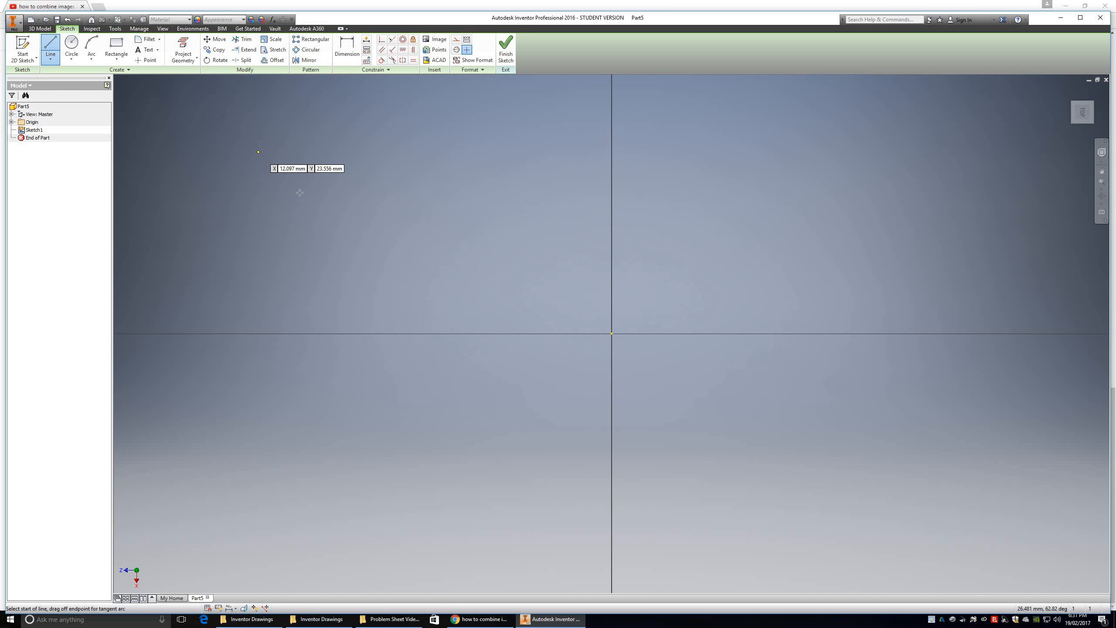
click(611, 334)
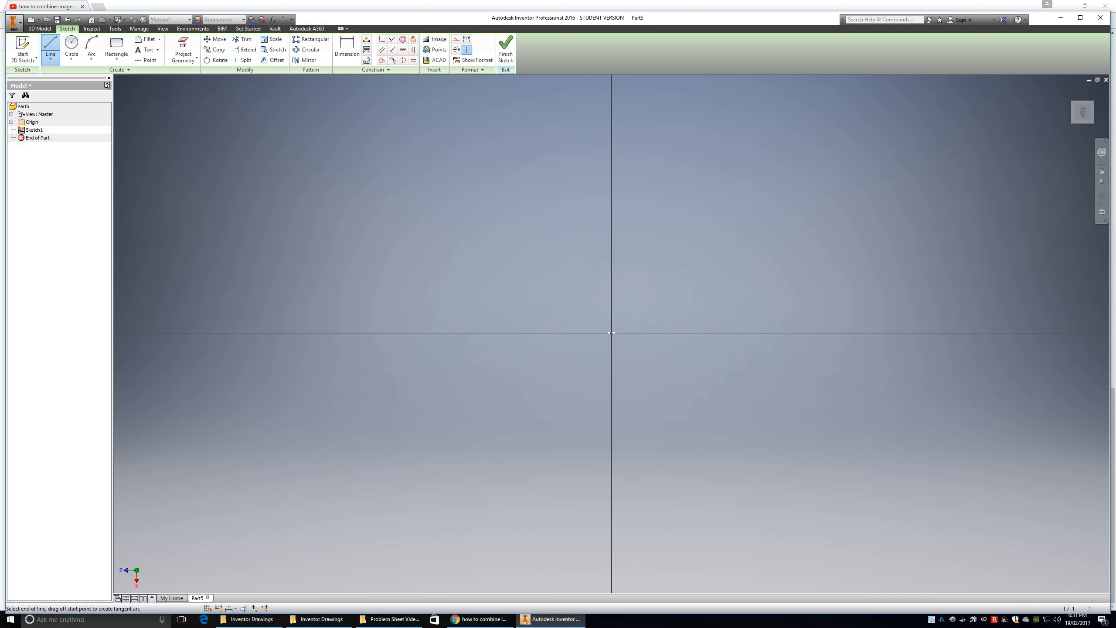
click(612, 243)
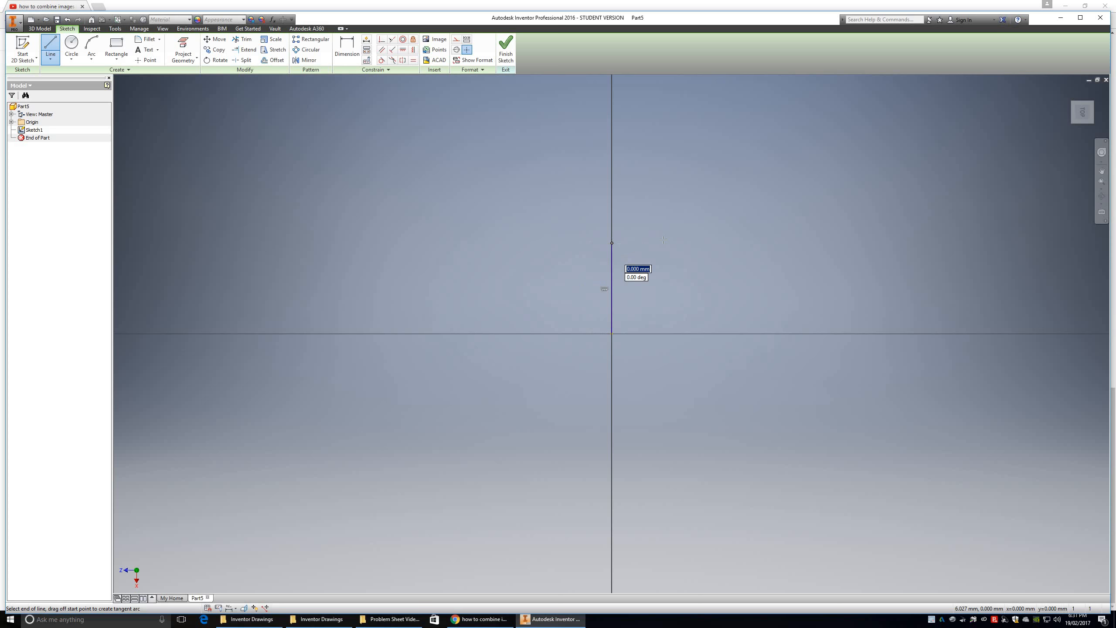
click(685, 243)
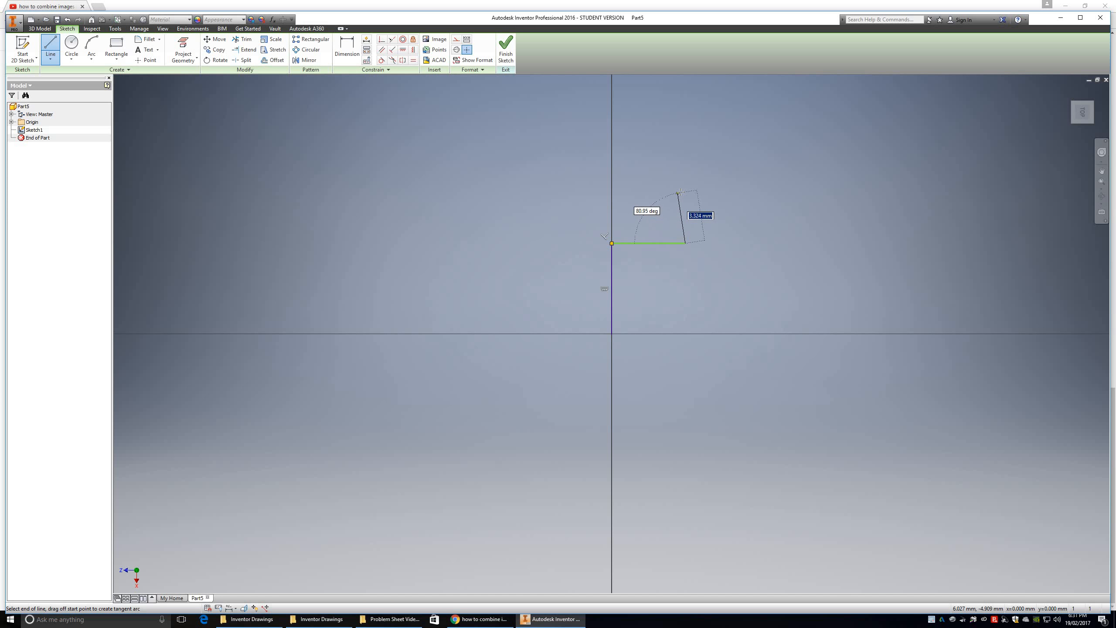
click(686, 190)
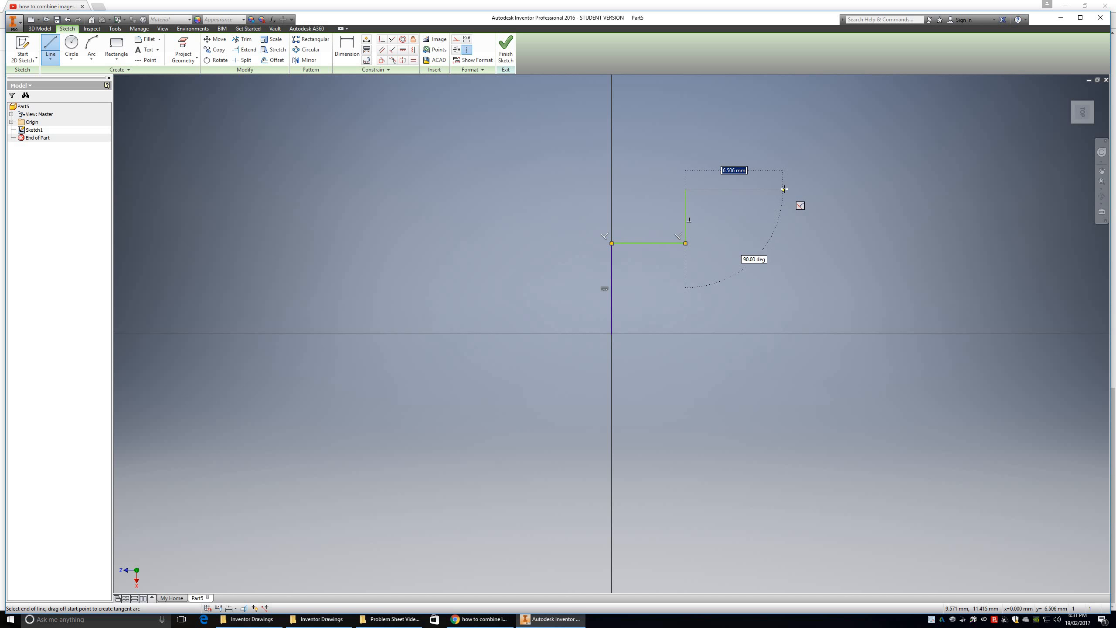
click(784, 190)
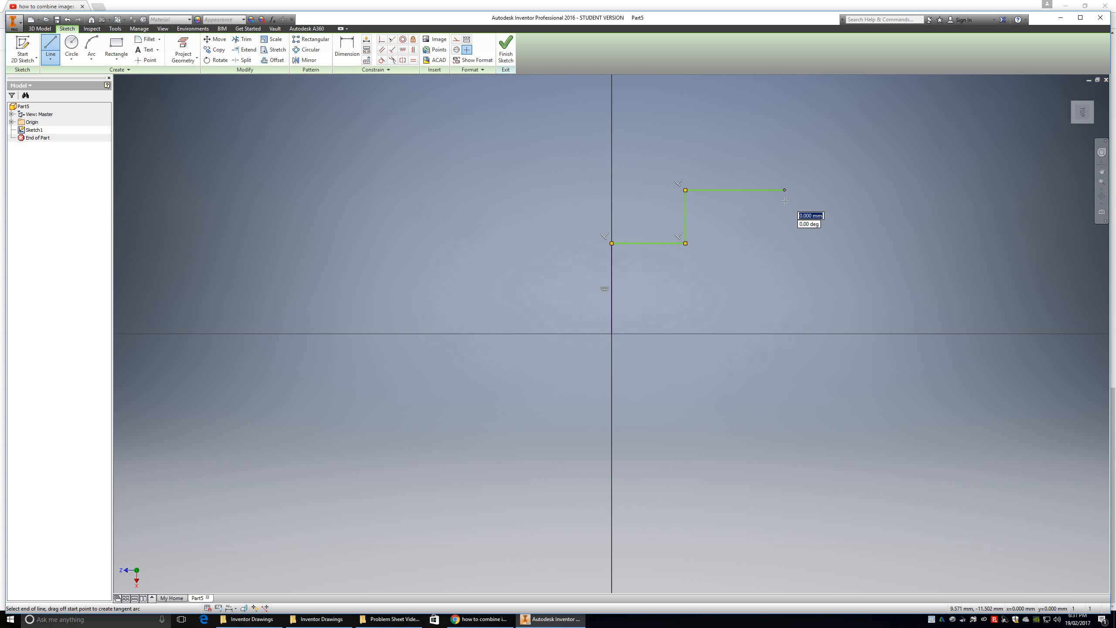
click(785, 243)
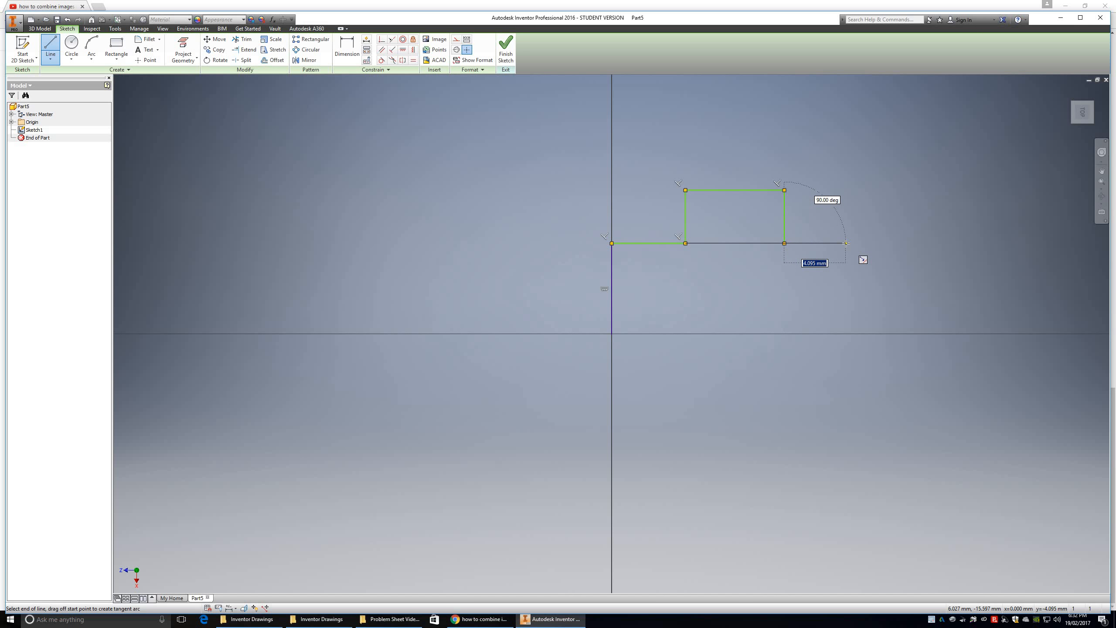
click(846, 243)
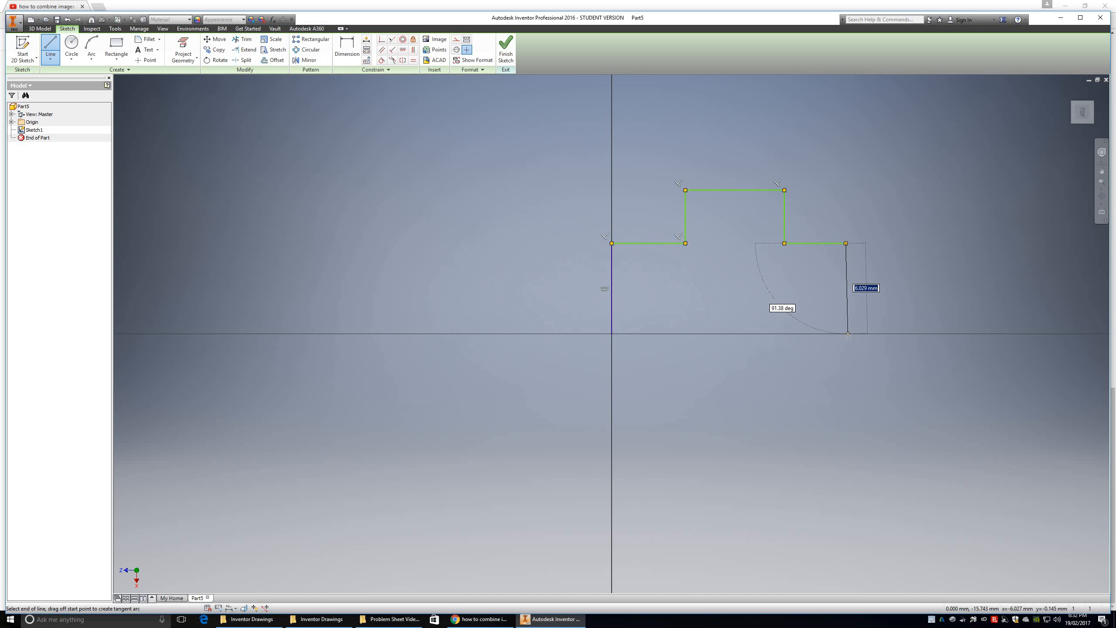
click(846, 334)
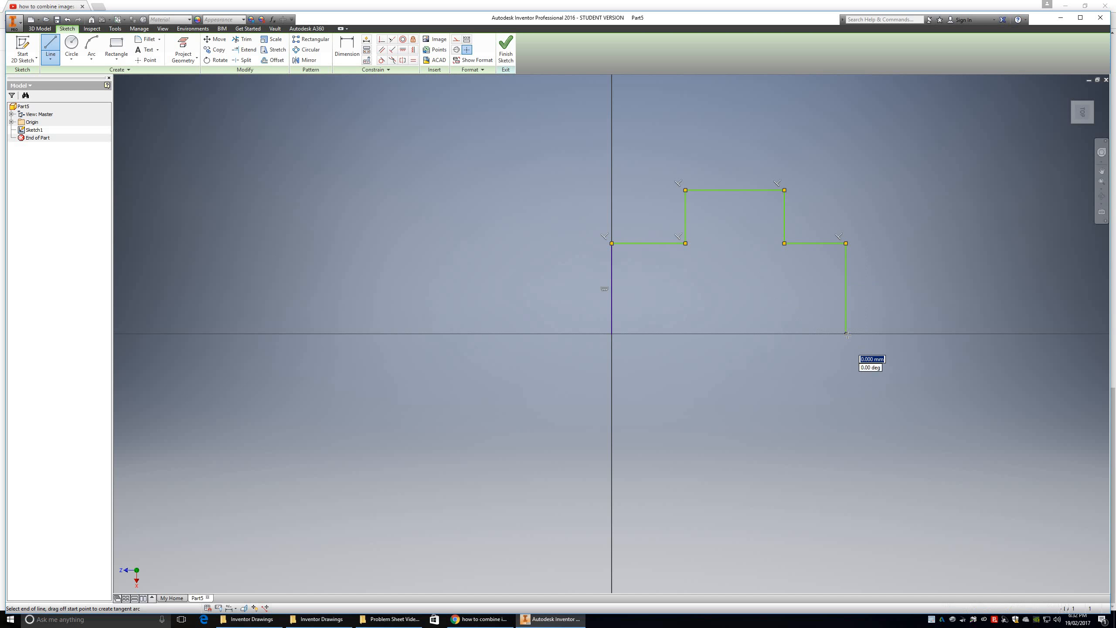
click(612, 334)
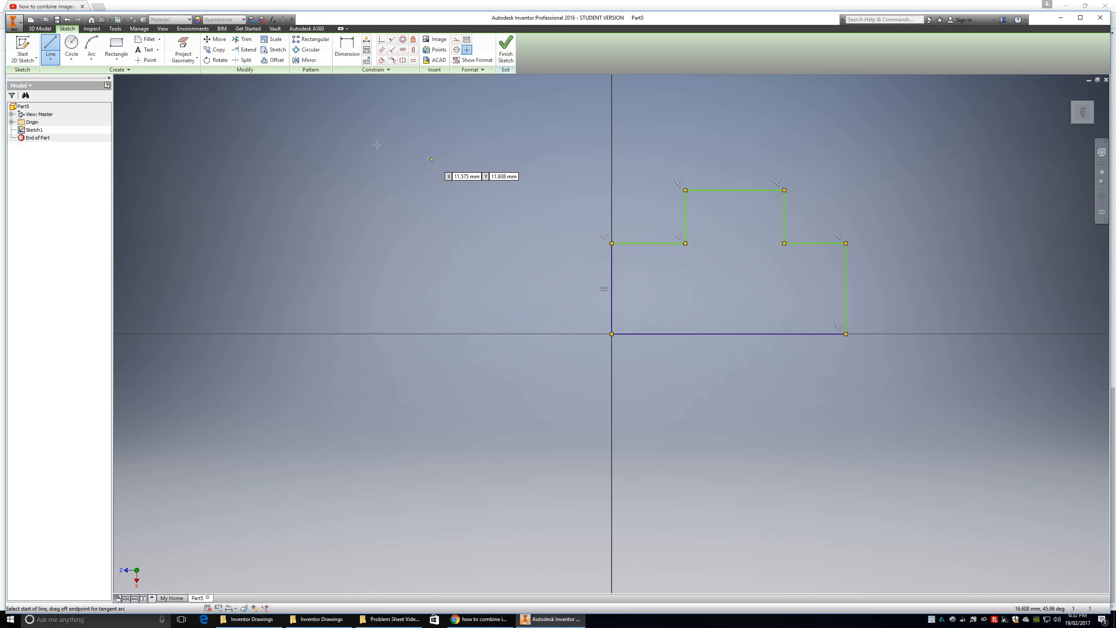
- Dimension the outline's overall width between its two outer vertical edges as 30 mm
click(344, 46)
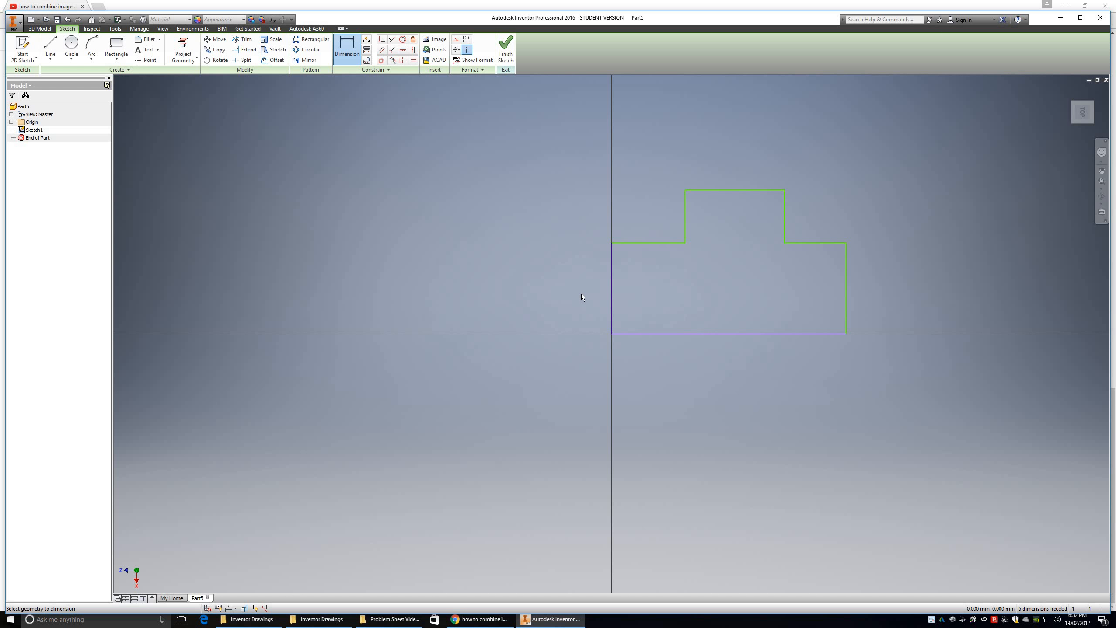
click(611, 303)
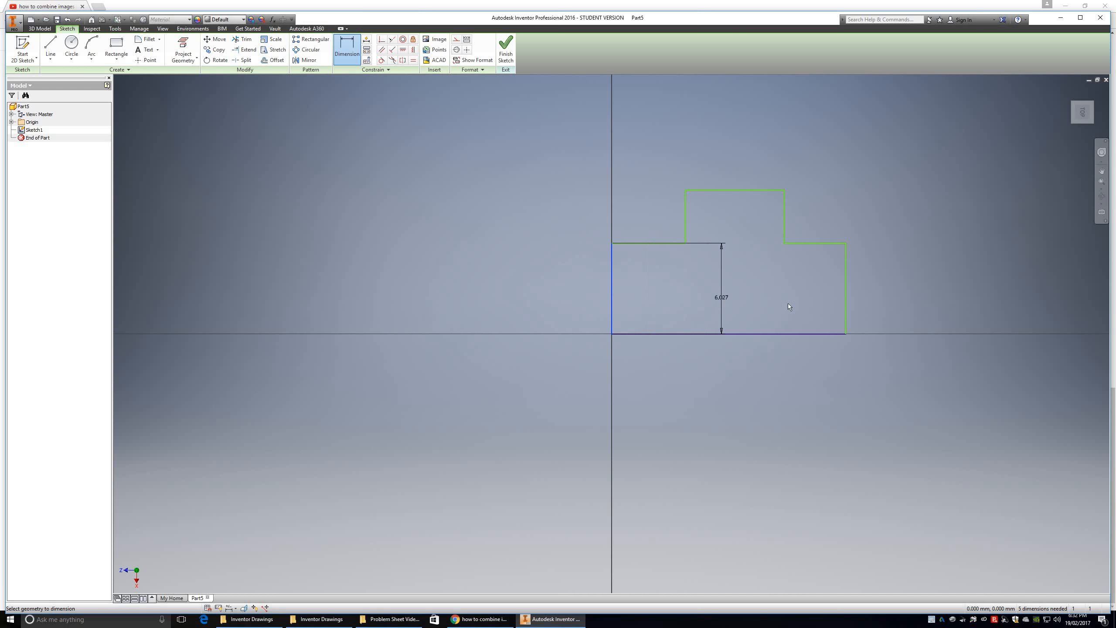
click(846, 299)
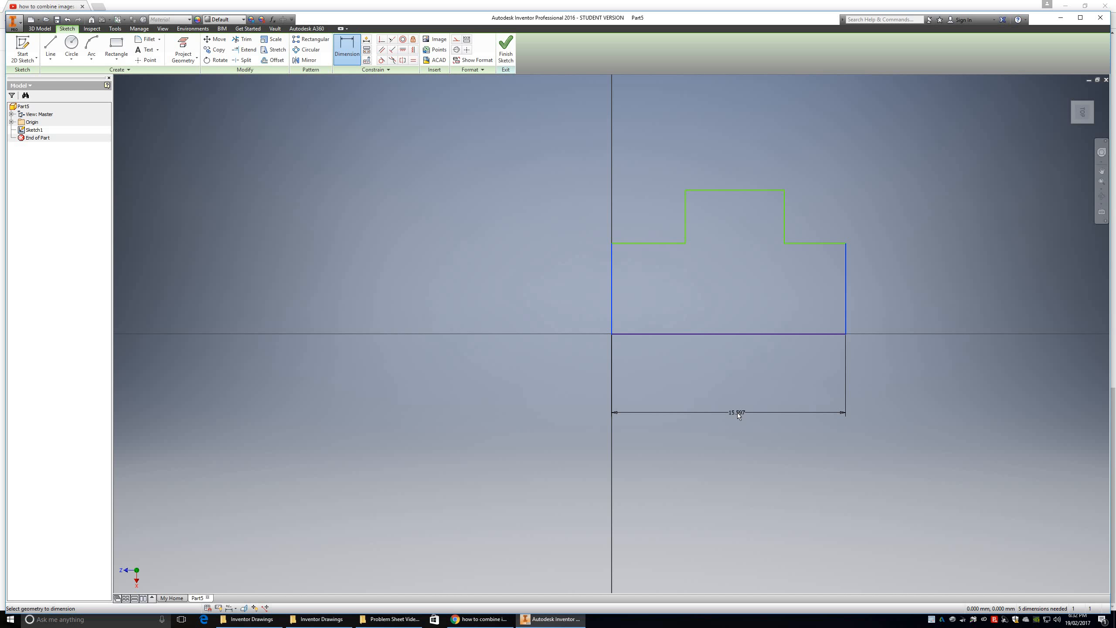
click(738, 413)
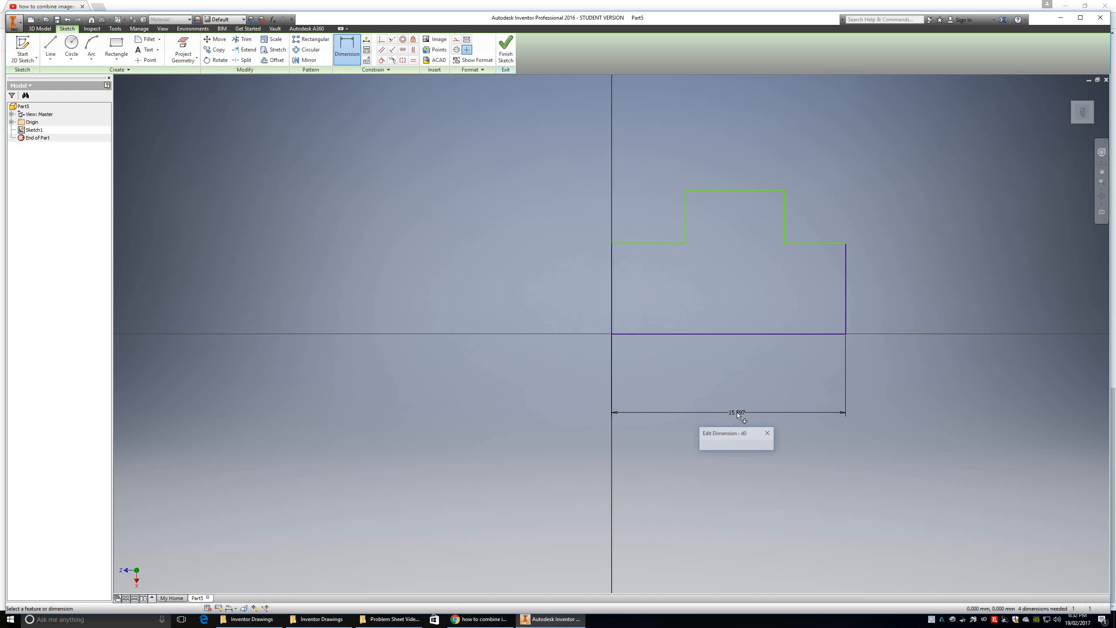
text(30)
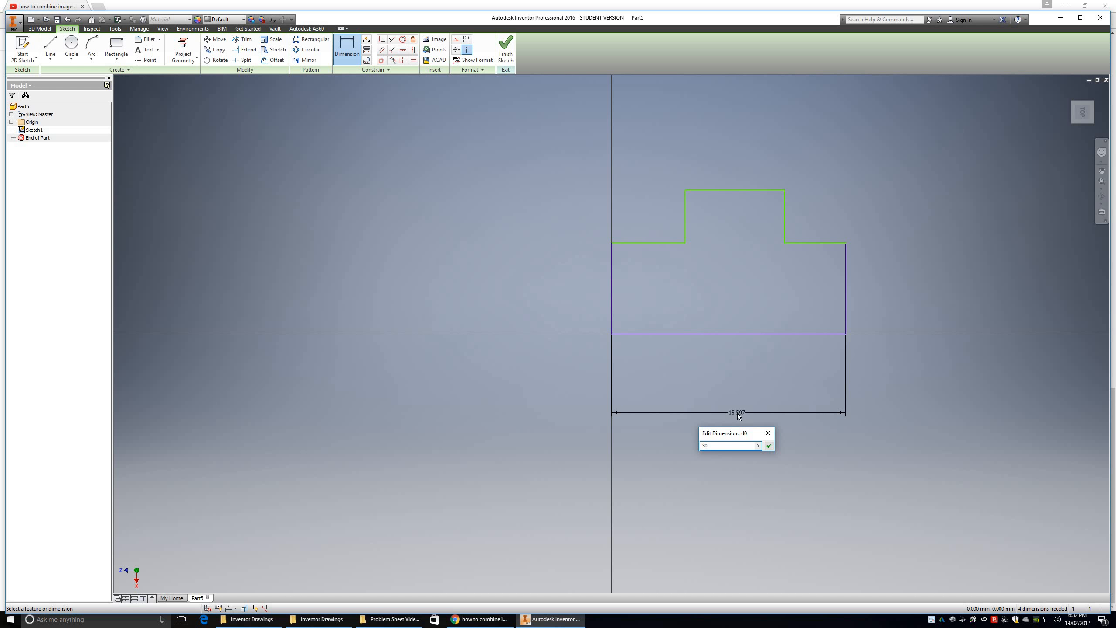
key(Return)
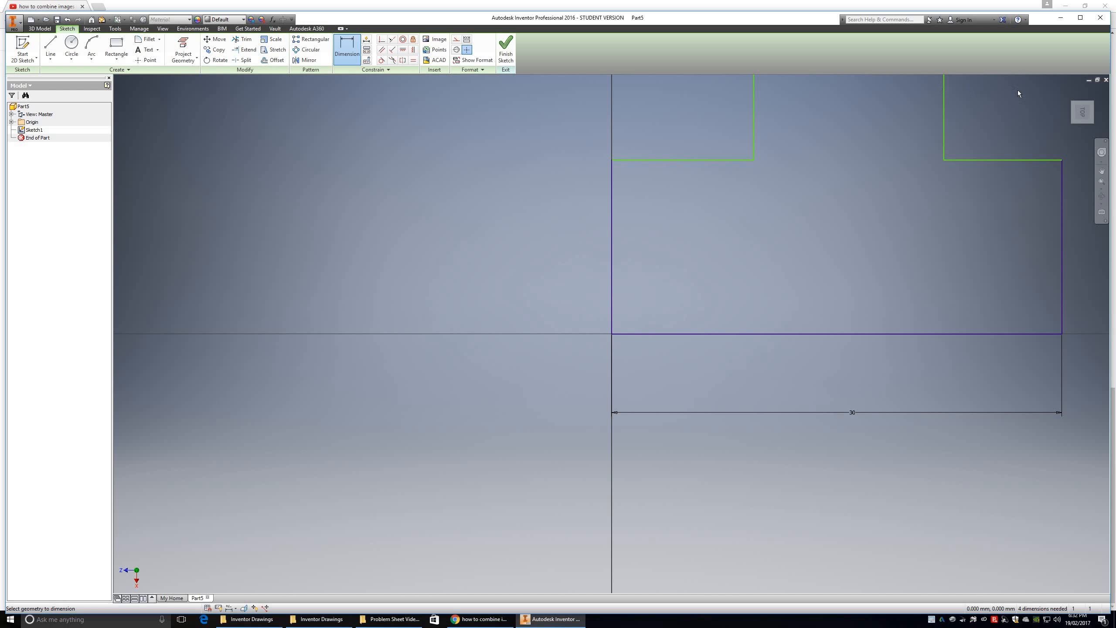
- Dimension the overall height from the base line to the top edge of the raised middle as 20 mm
click(1082, 112)
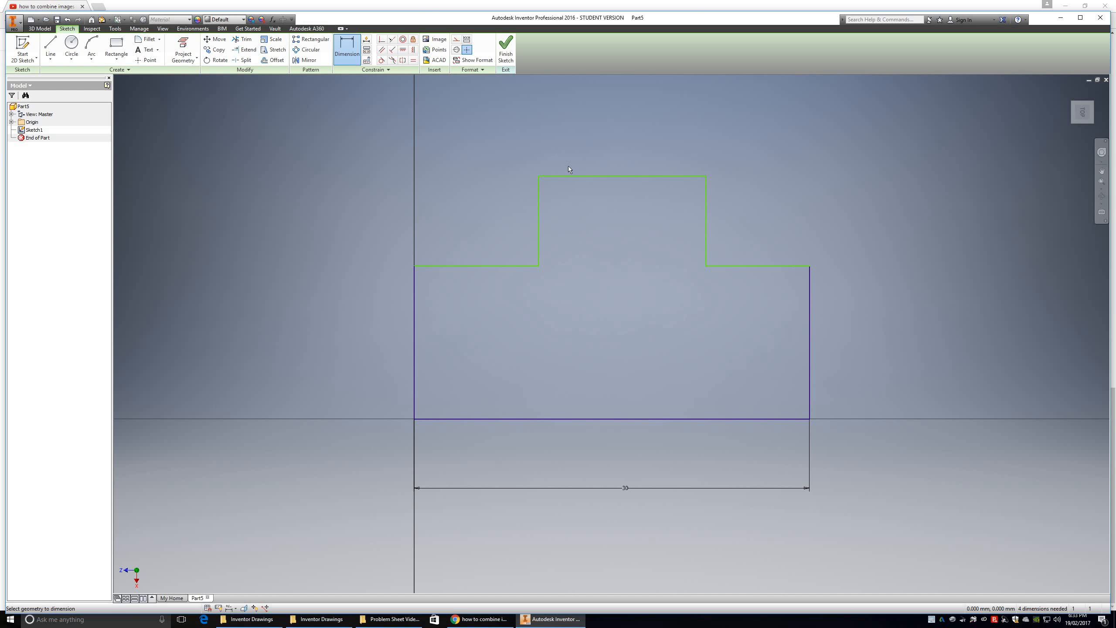
click(595, 177)
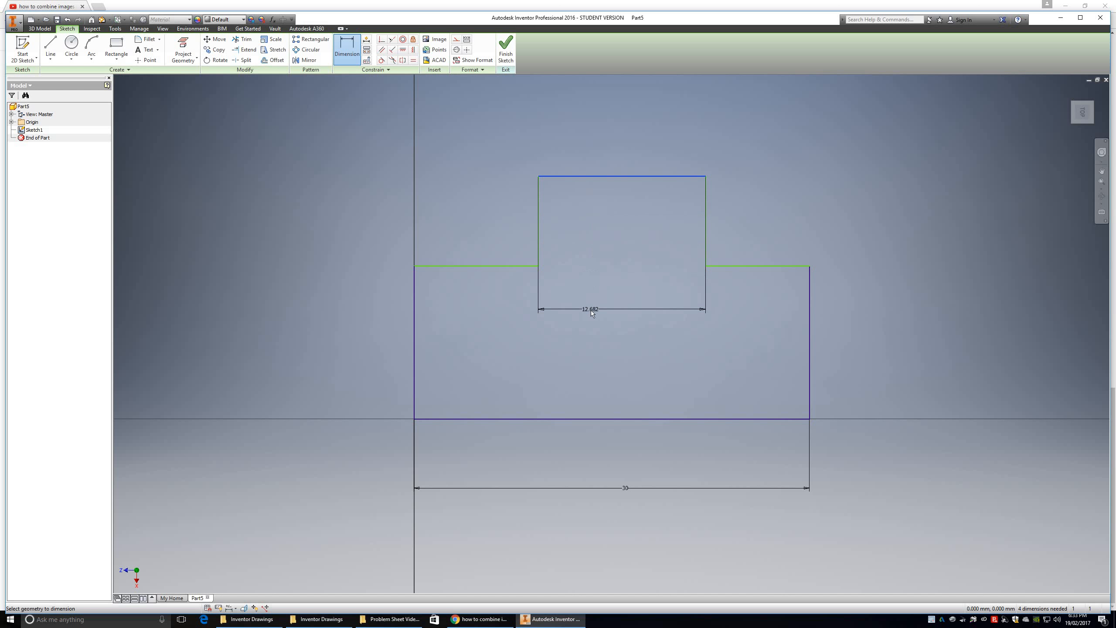
click(606, 419)
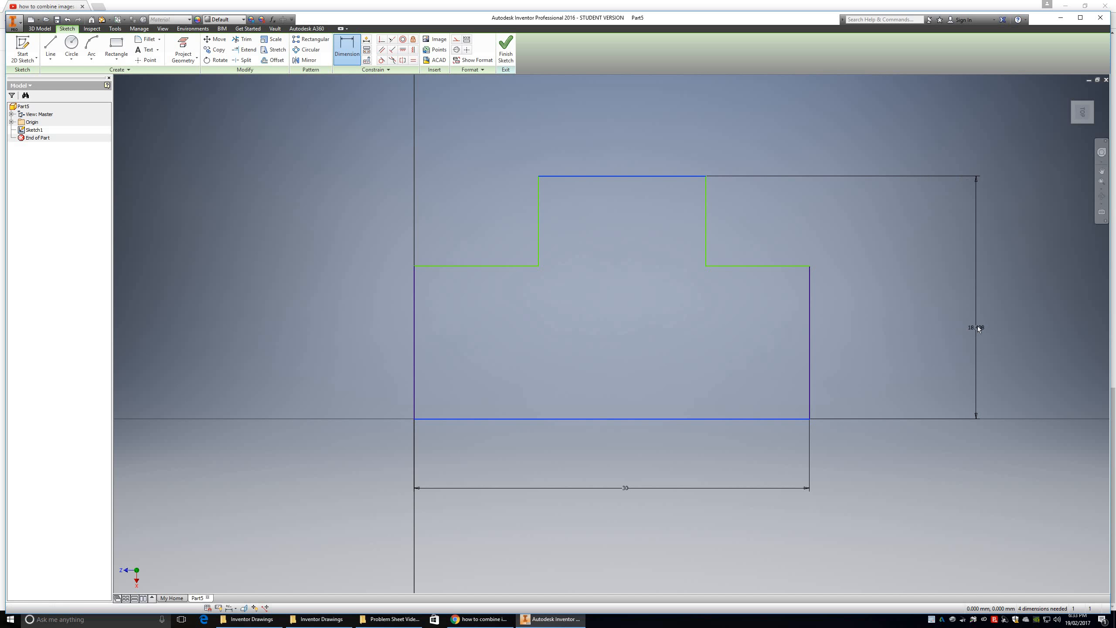
click(978, 327)
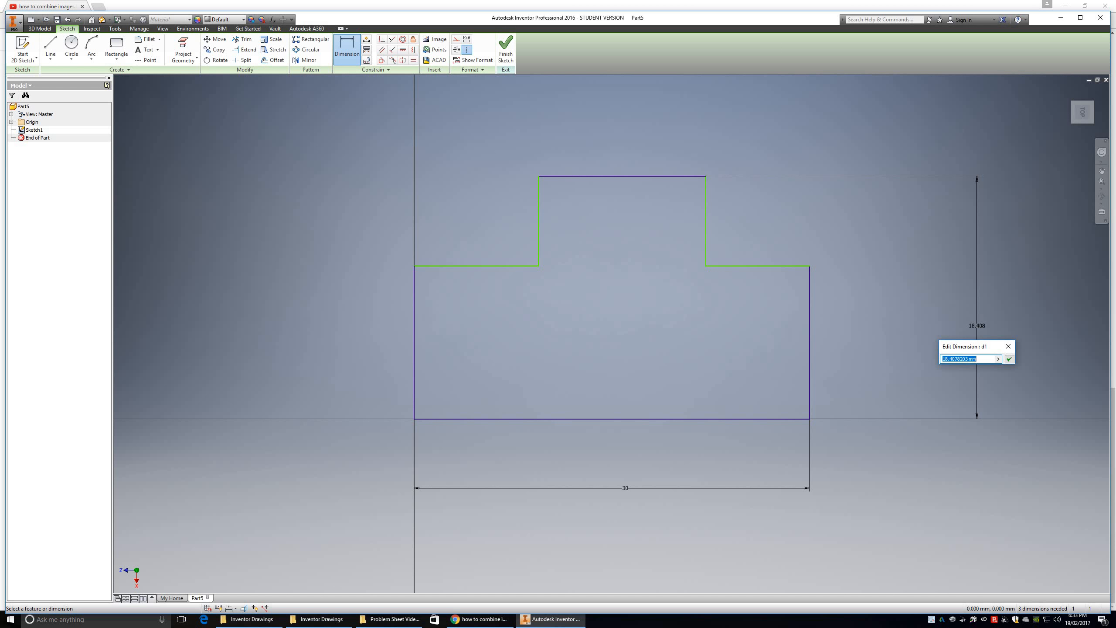
text(20)
key(Return)
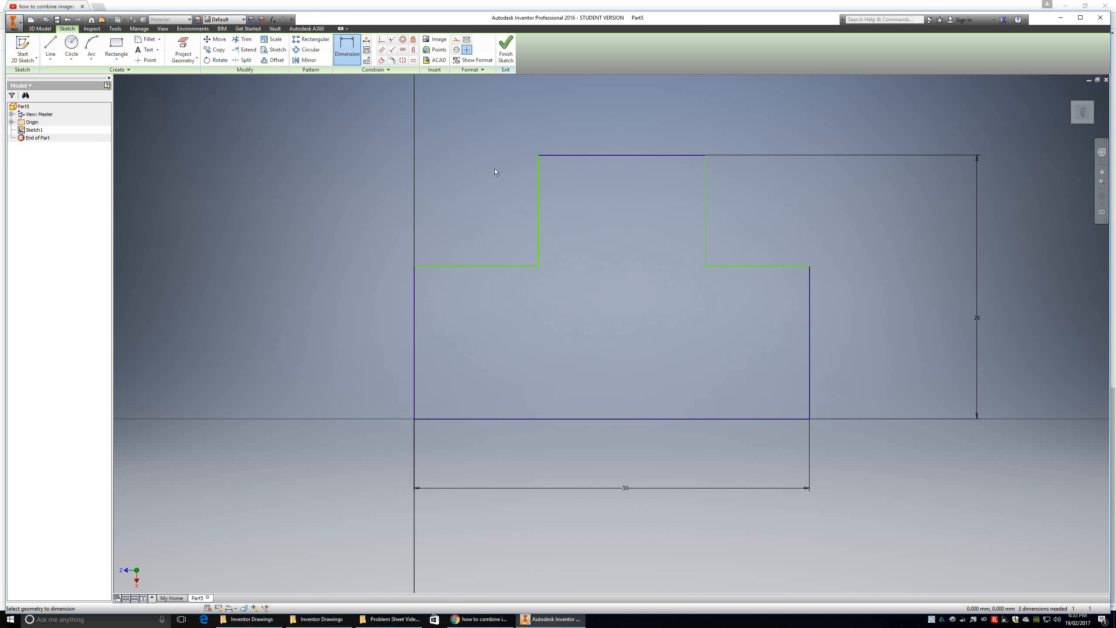
- Dimension the left shoulder's width, from the outer left edge to the raised section's left side, as 10 mm
click(539, 211)
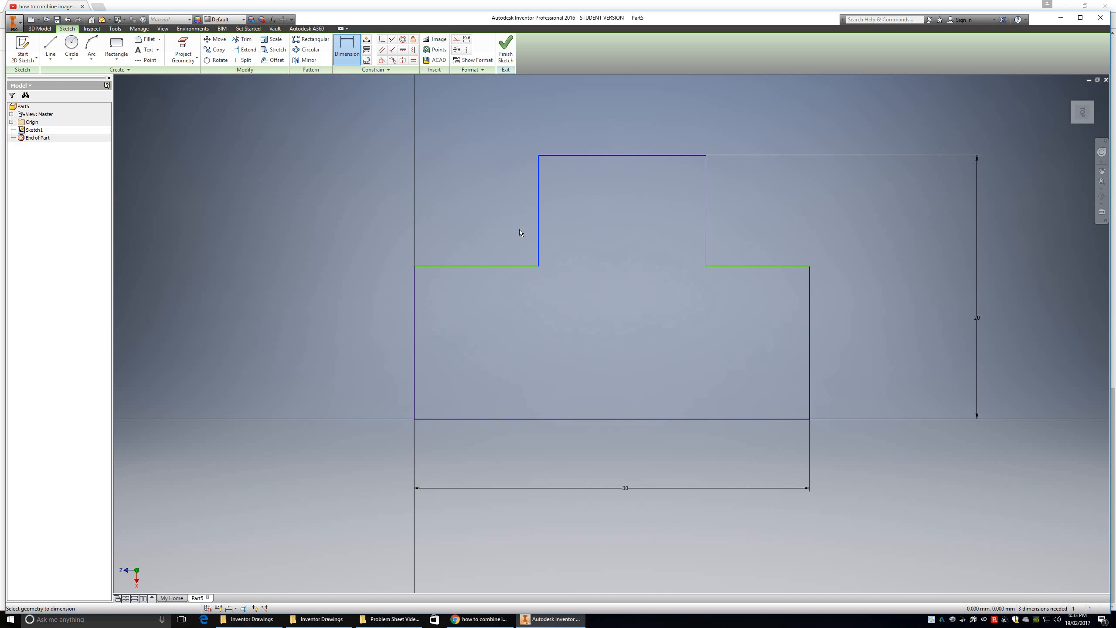
click(415, 322)
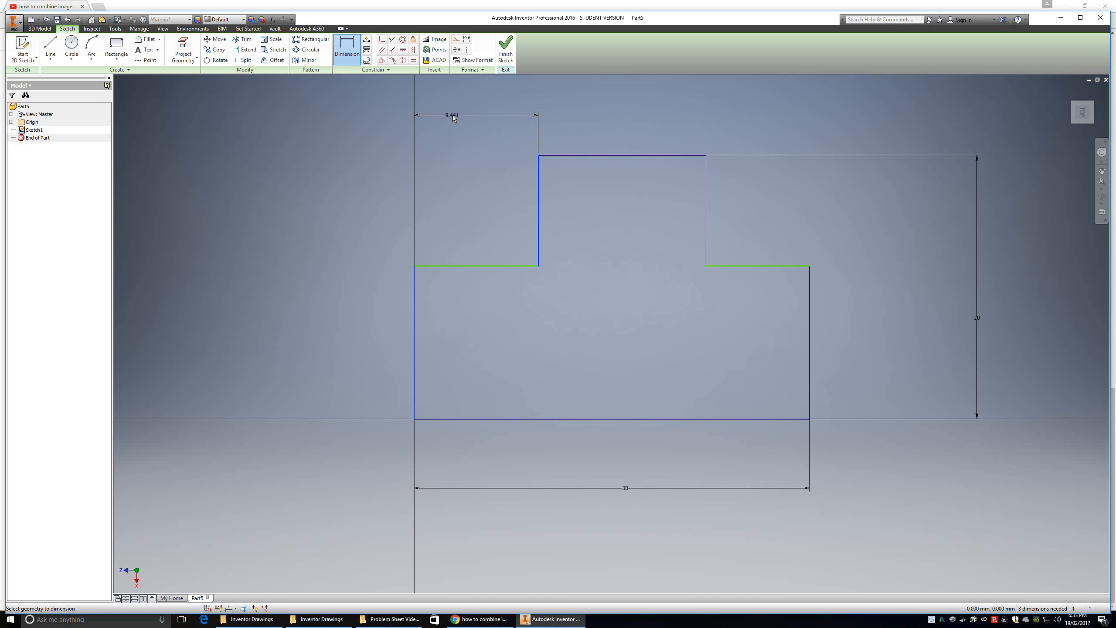
click(453, 115)
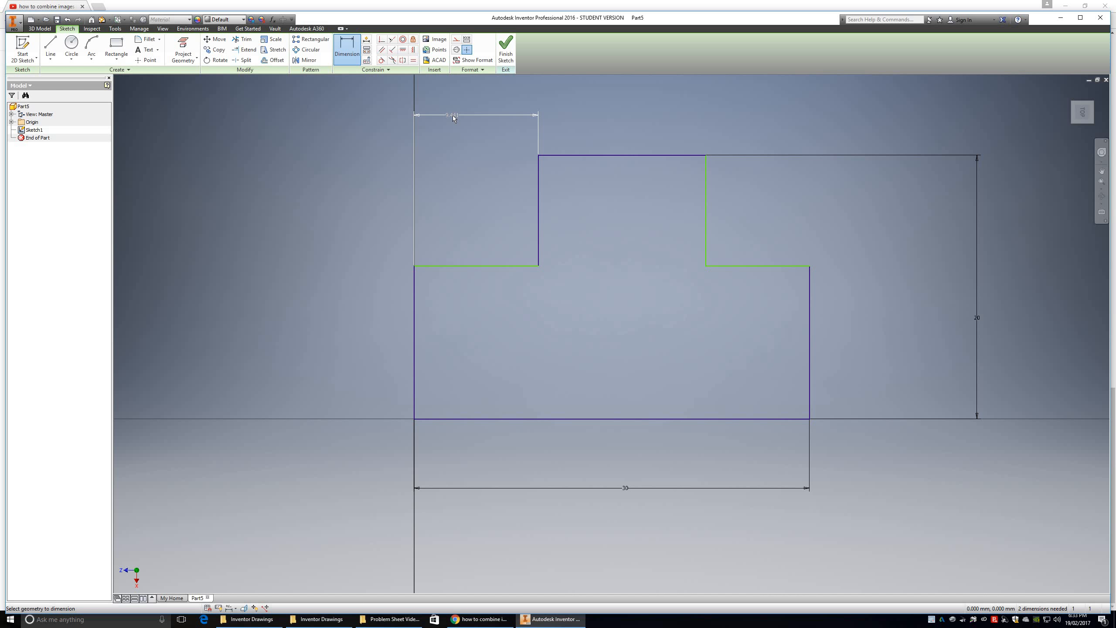
click(453, 115)
text(10)
key(Return)
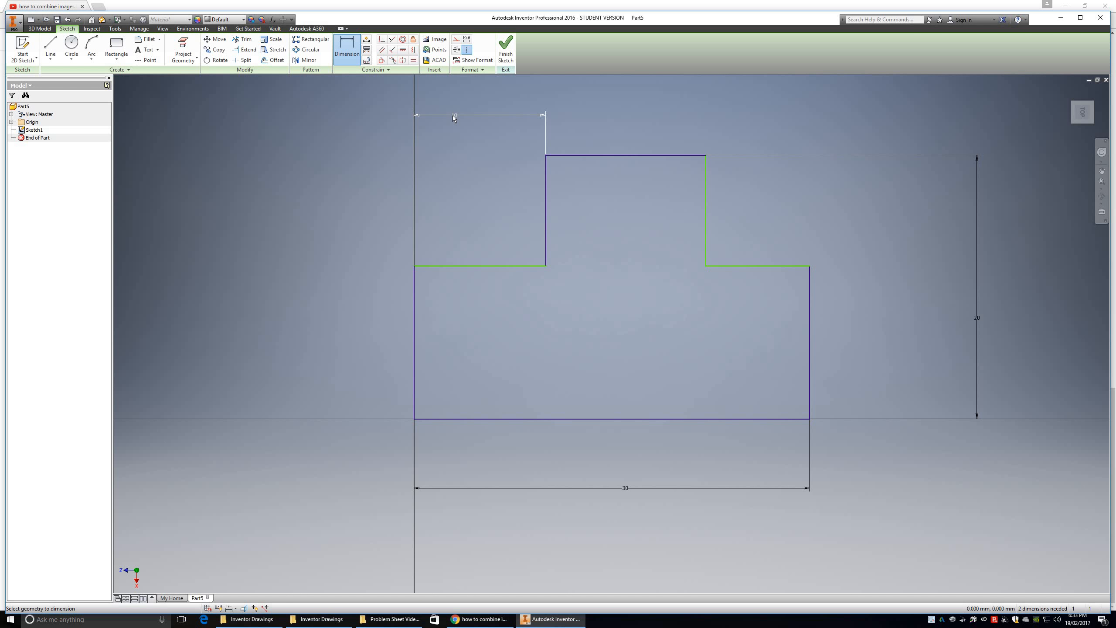
- Dimension the right shoulder's width, from the raised section's right side to the outer right edge, as 10 mm
click(707, 206)
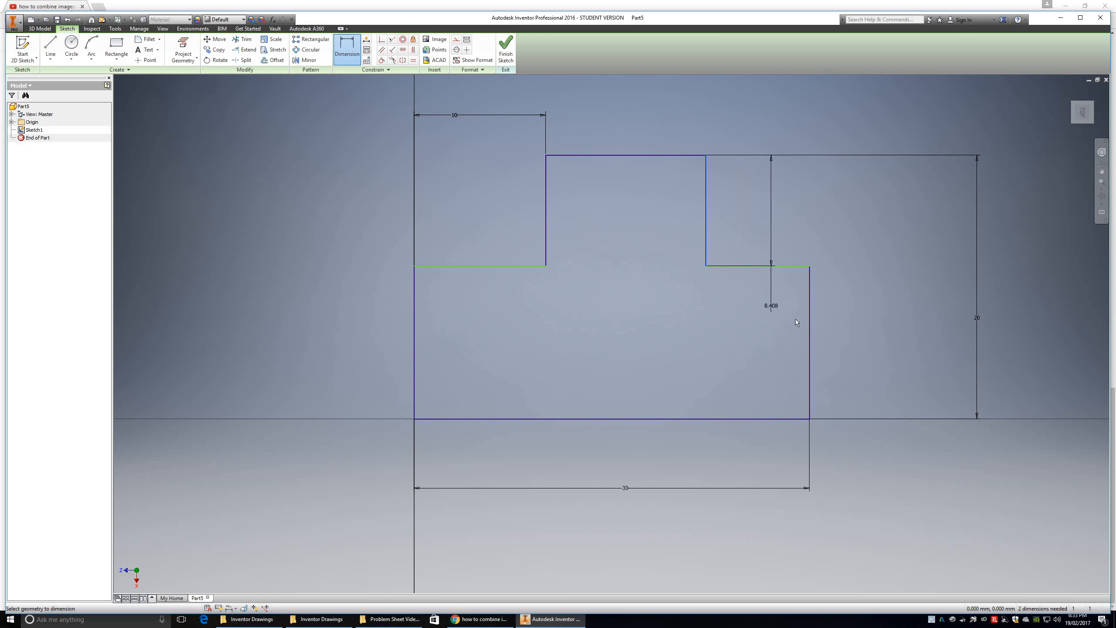
click(810, 319)
click(767, 100)
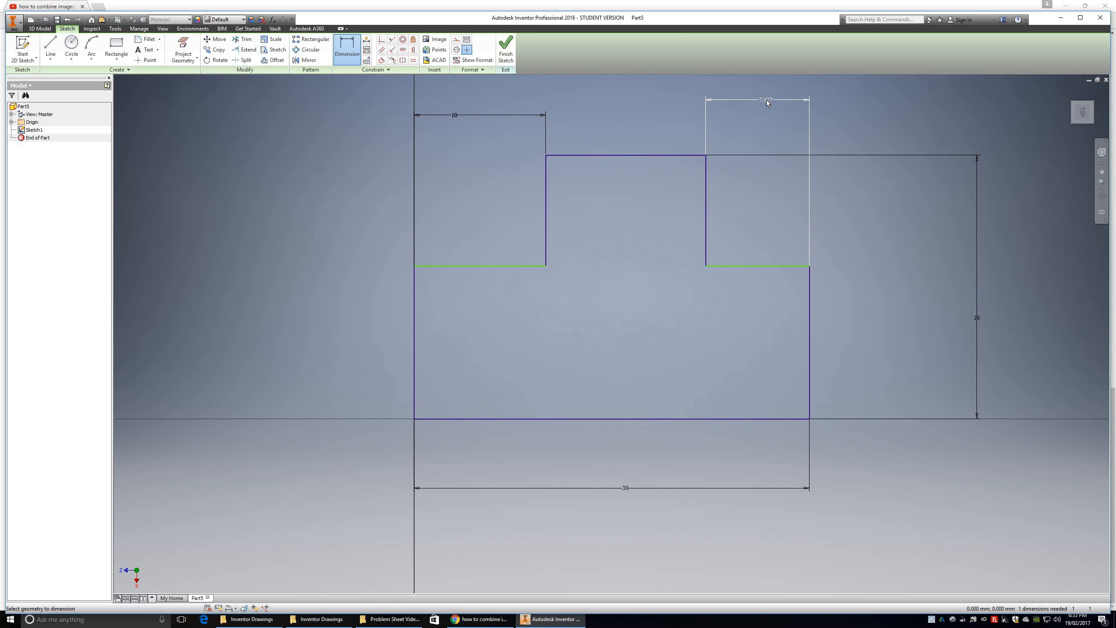
click(768, 103)
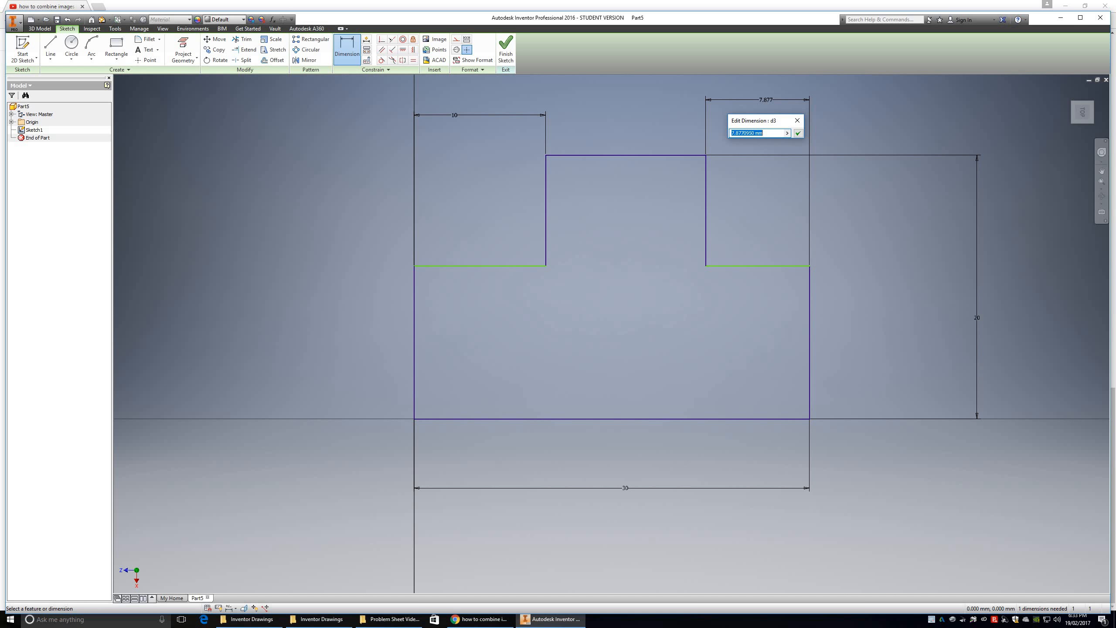
text(10)
key(Return)
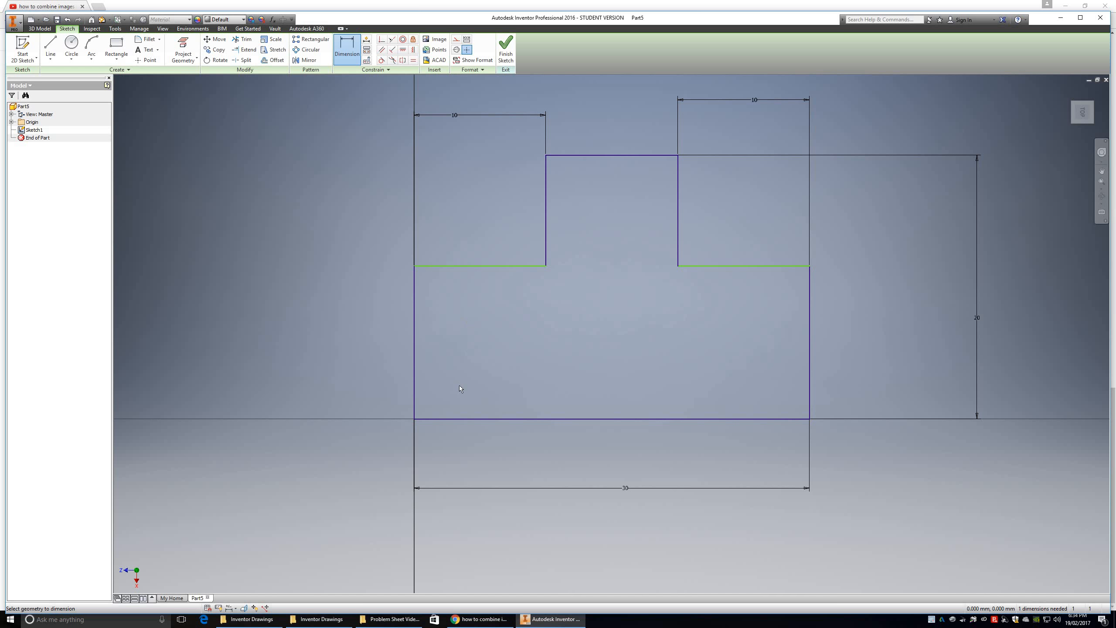
- Dimension the height from the base line to the right shoulder's horizontal edge as 10 mm
click(755, 266)
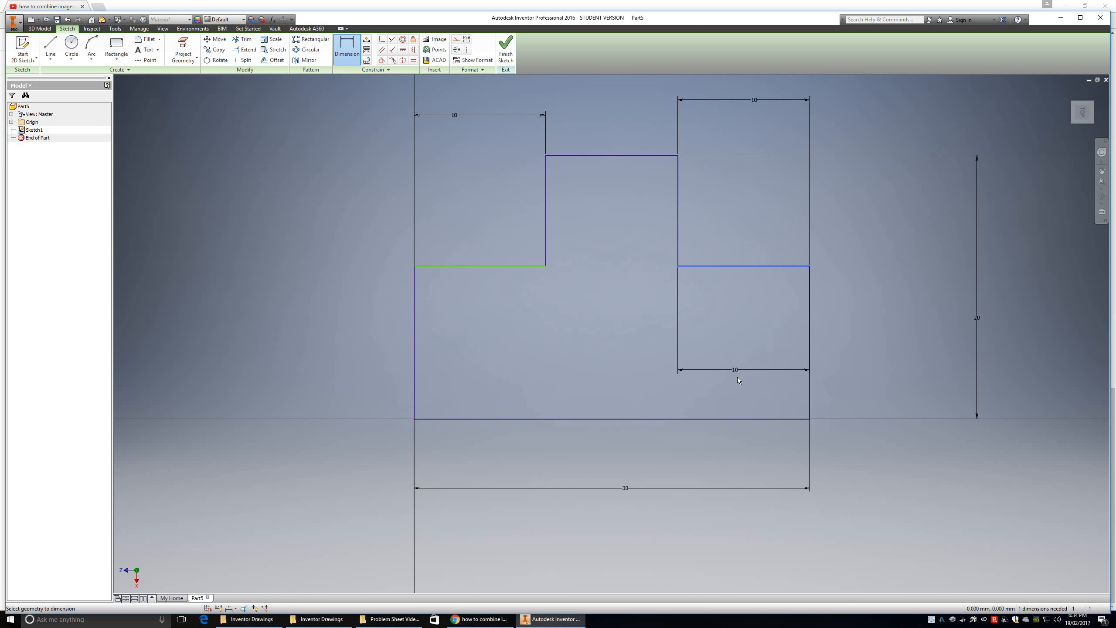
click(738, 419)
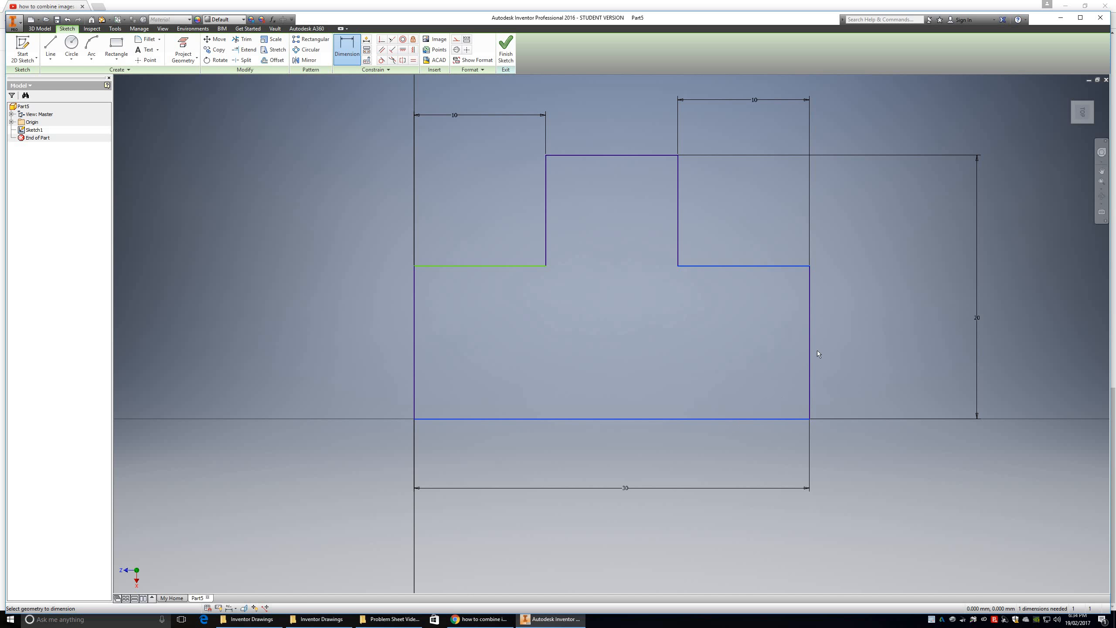
click(884, 337)
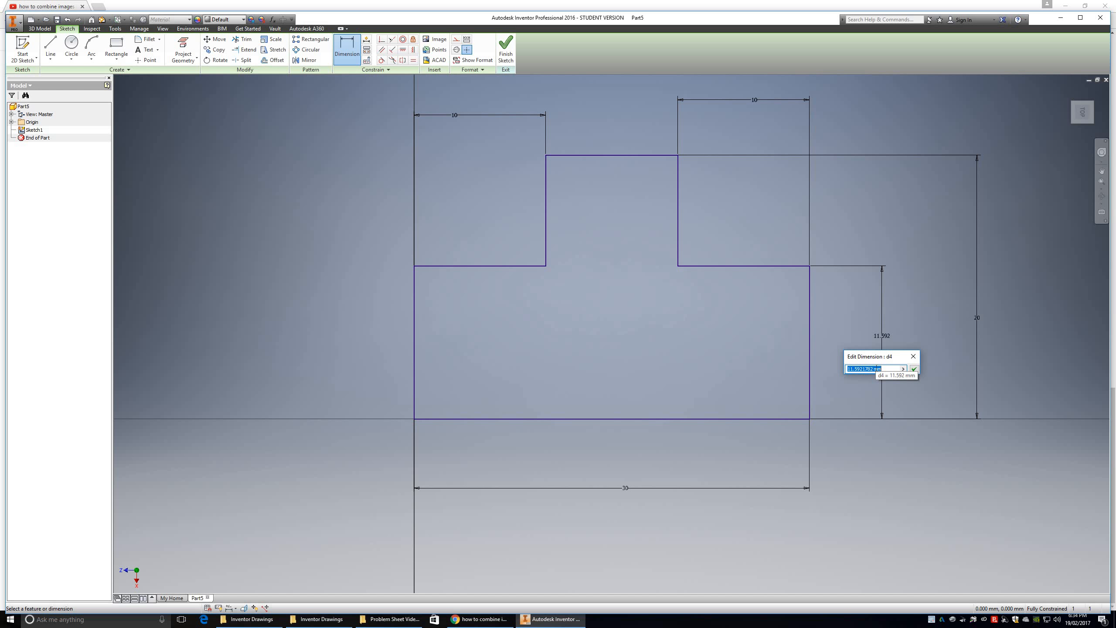
text(10)
key(Return)
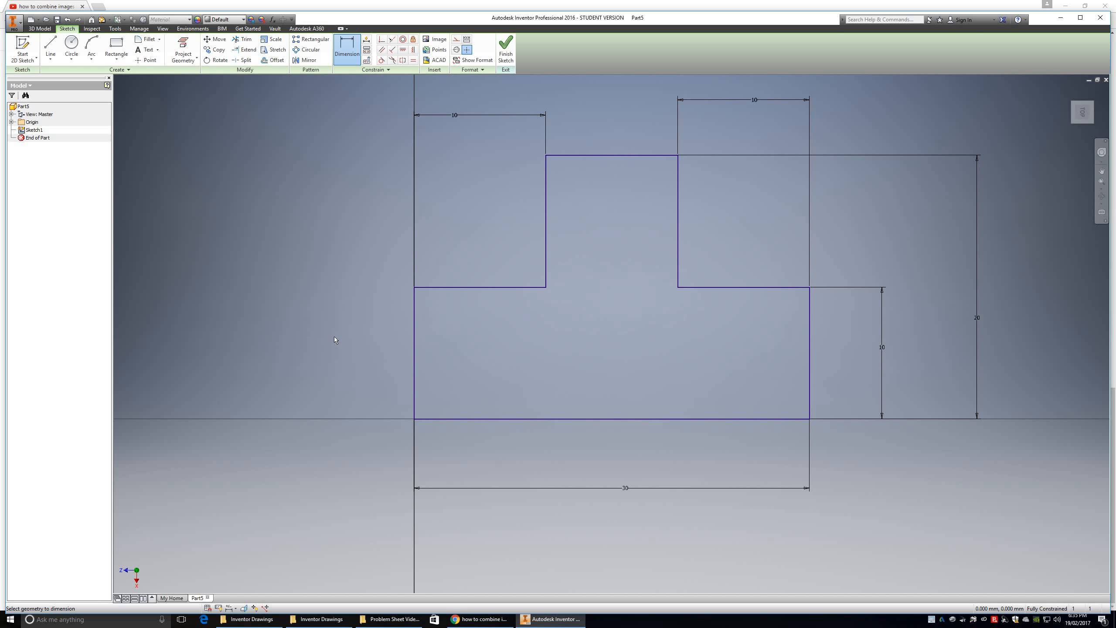
- Finish the profile sketch and extrude the inverted-T profile by a distance of 50 mm
click(501, 49)
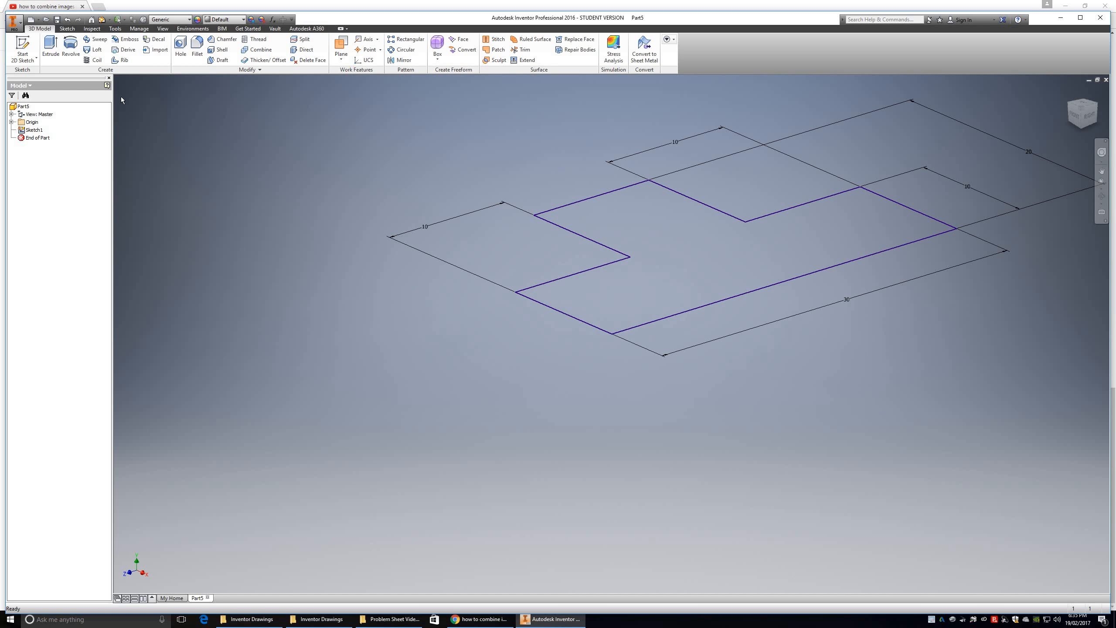
click(49, 45)
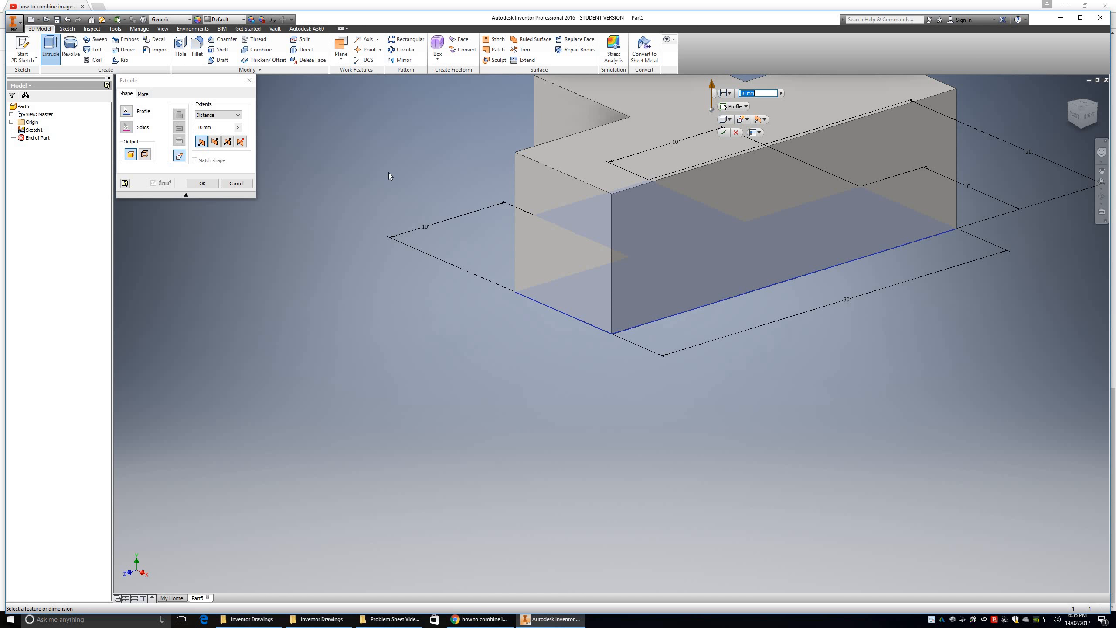
text(50)
key(Return)
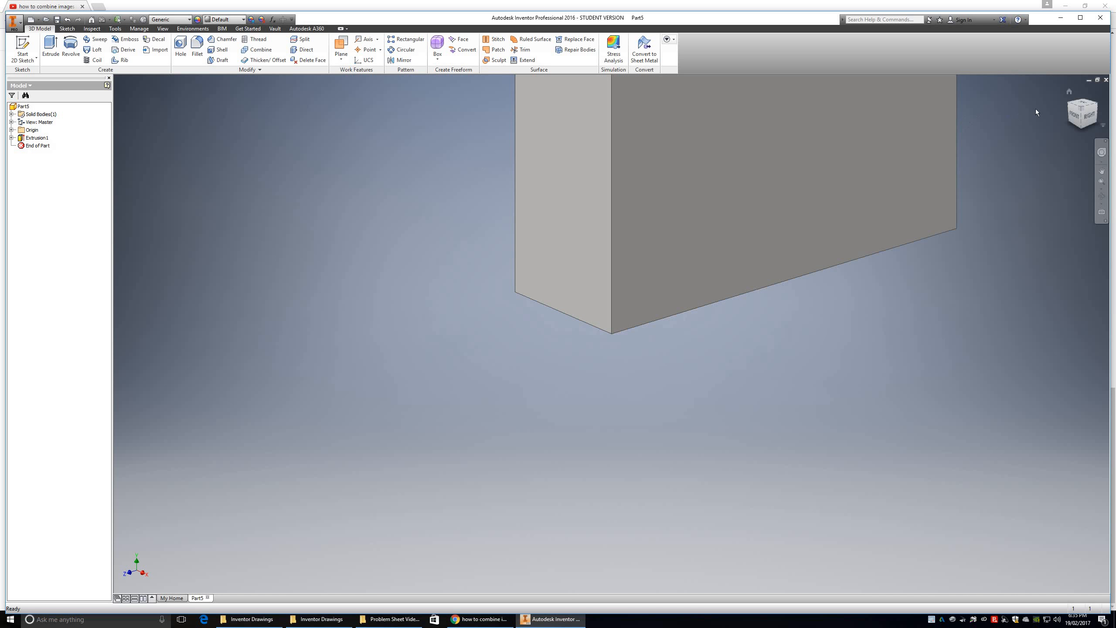
- Save the part under the name PART 4 TONGED BLOCK in the Problem Sheet #1 folder
click(1082, 106)
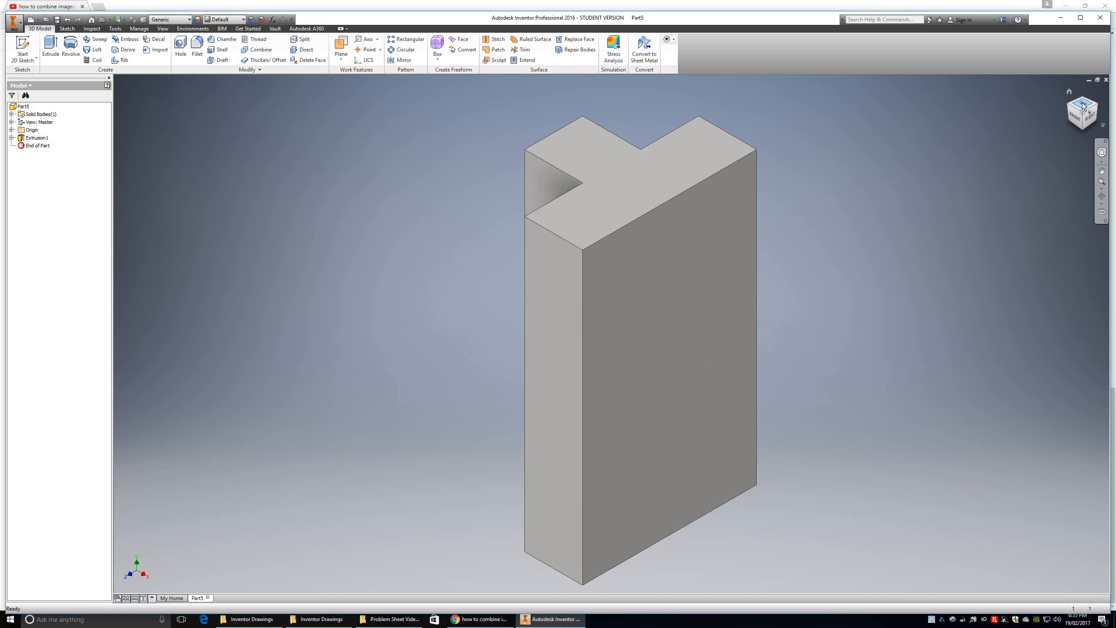
click(1083, 105)
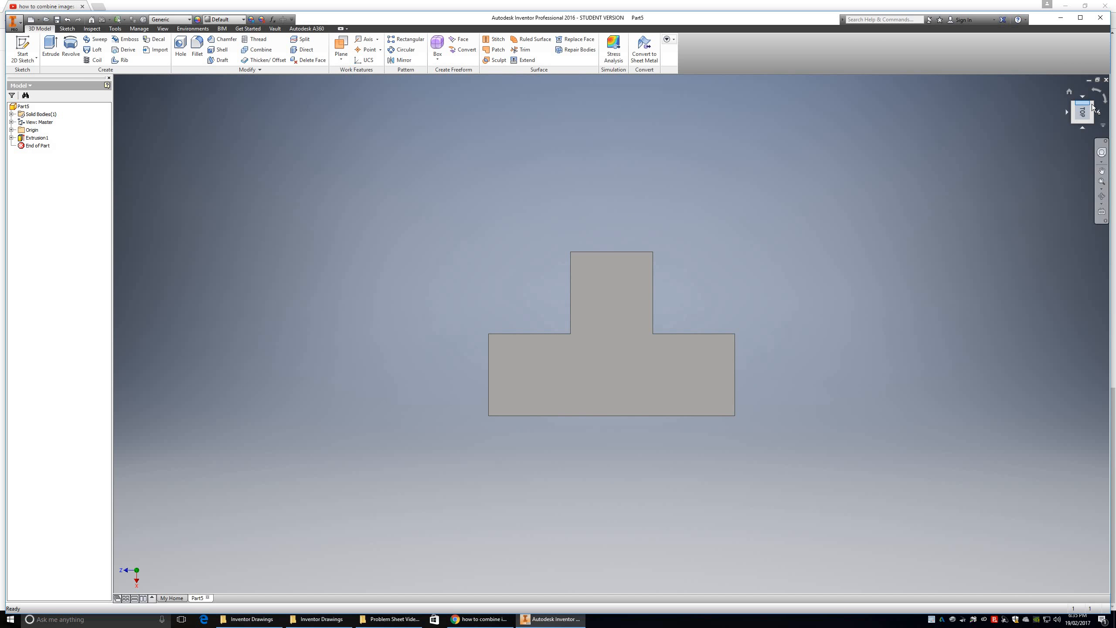
click(1094, 108)
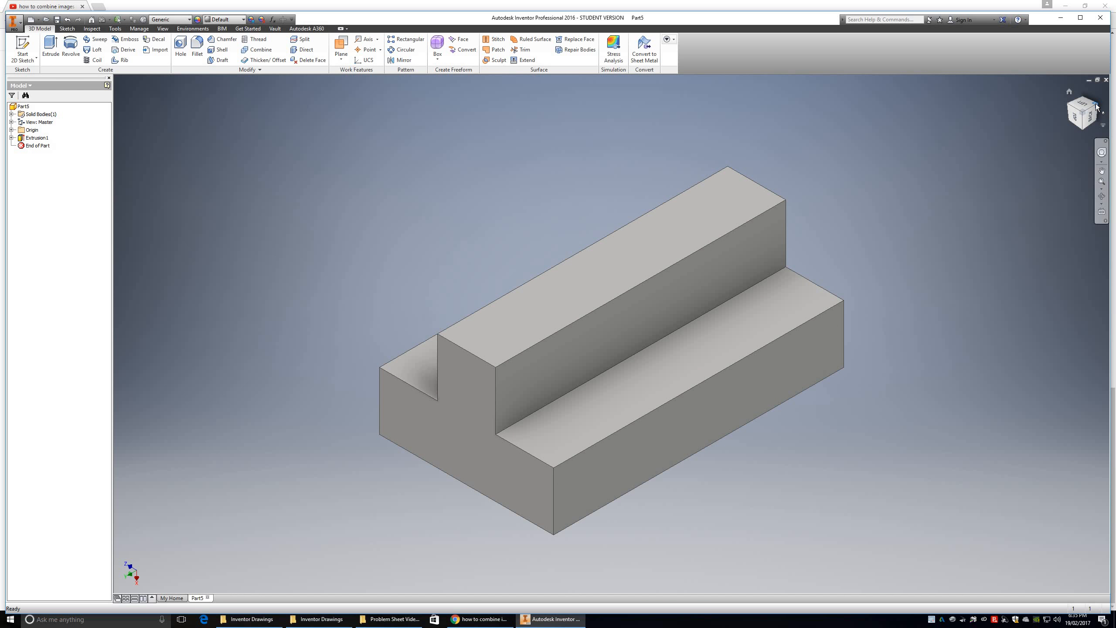
click(1097, 107)
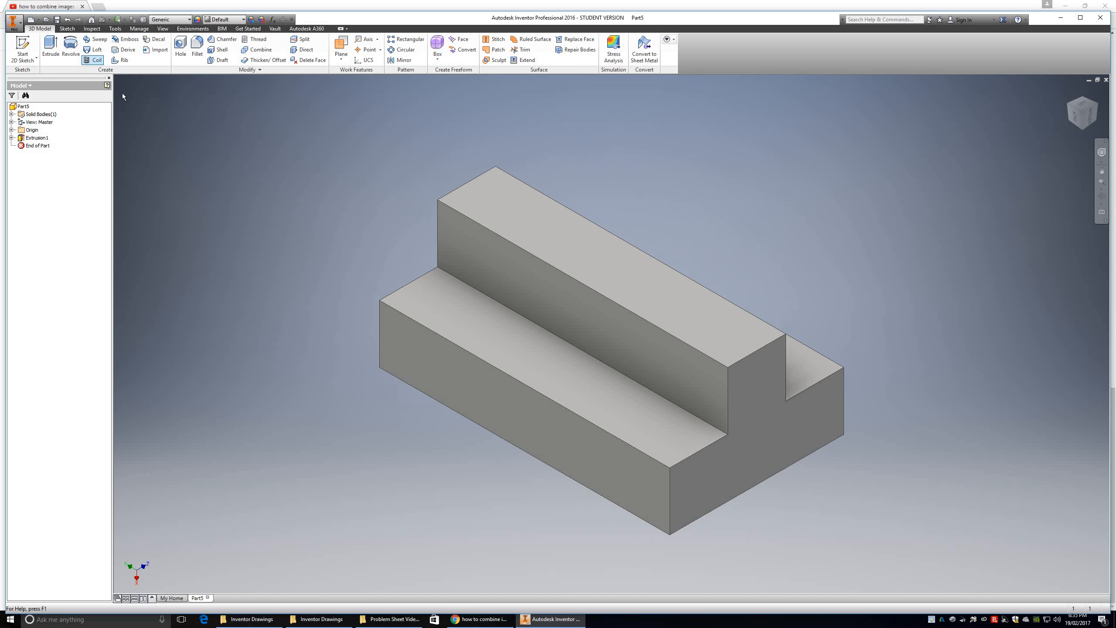
click(14, 23)
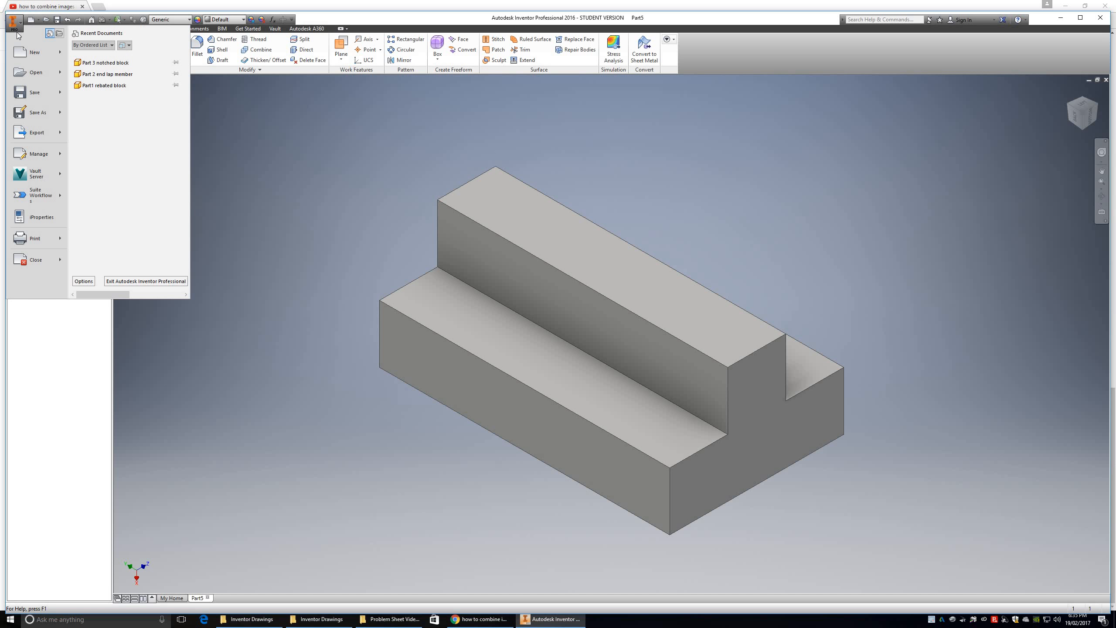
click(26, 113)
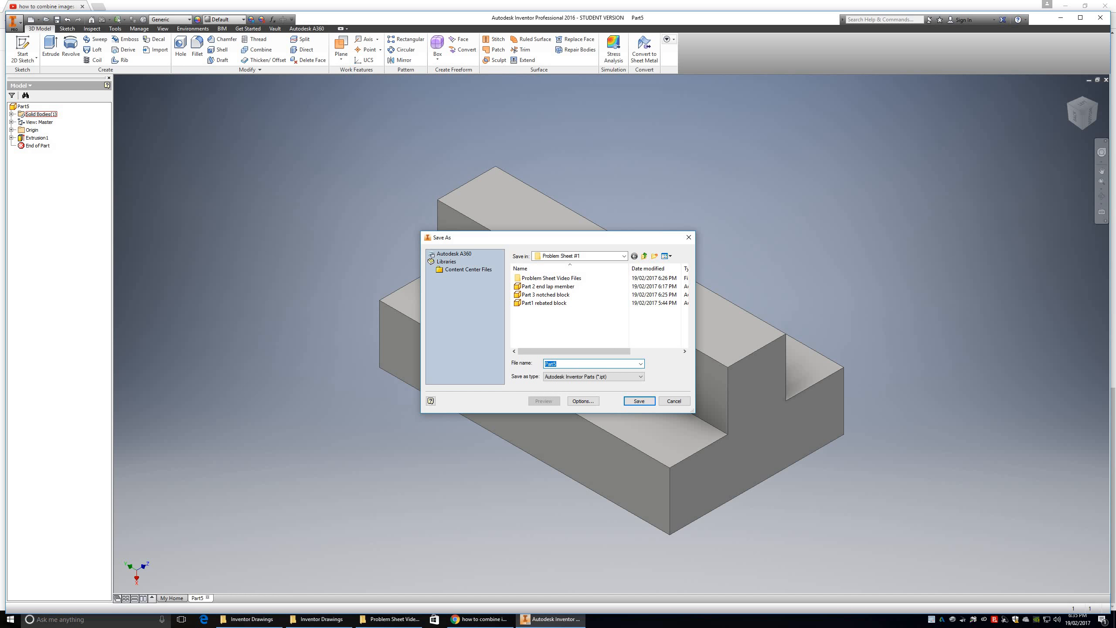
text(PART 4 TONGED BLOCK)
click(636, 401)
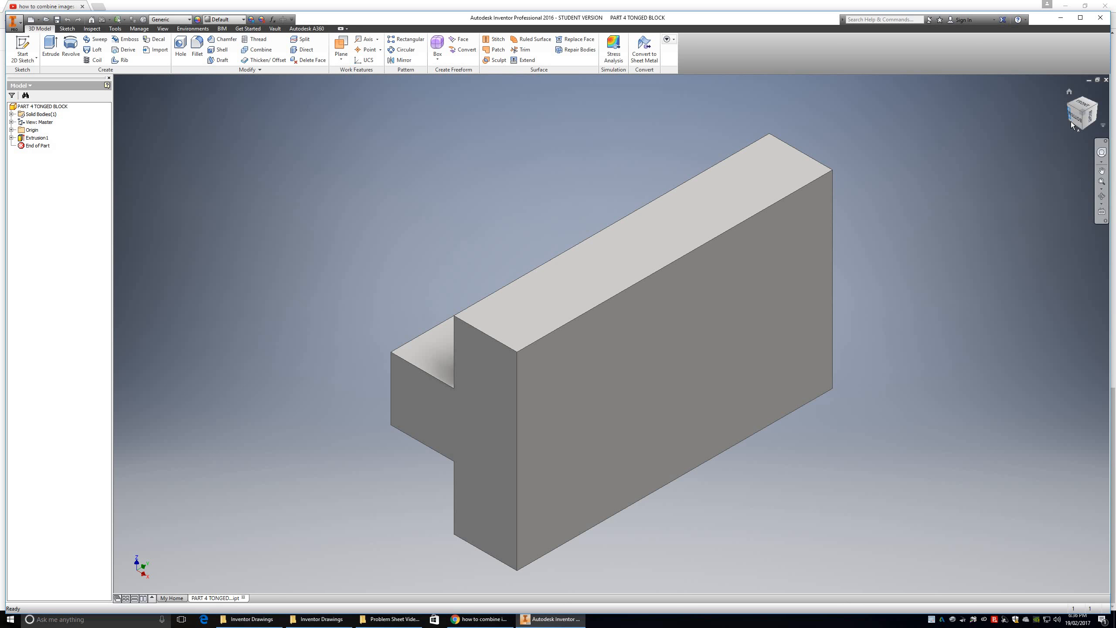
click(1086, 107)
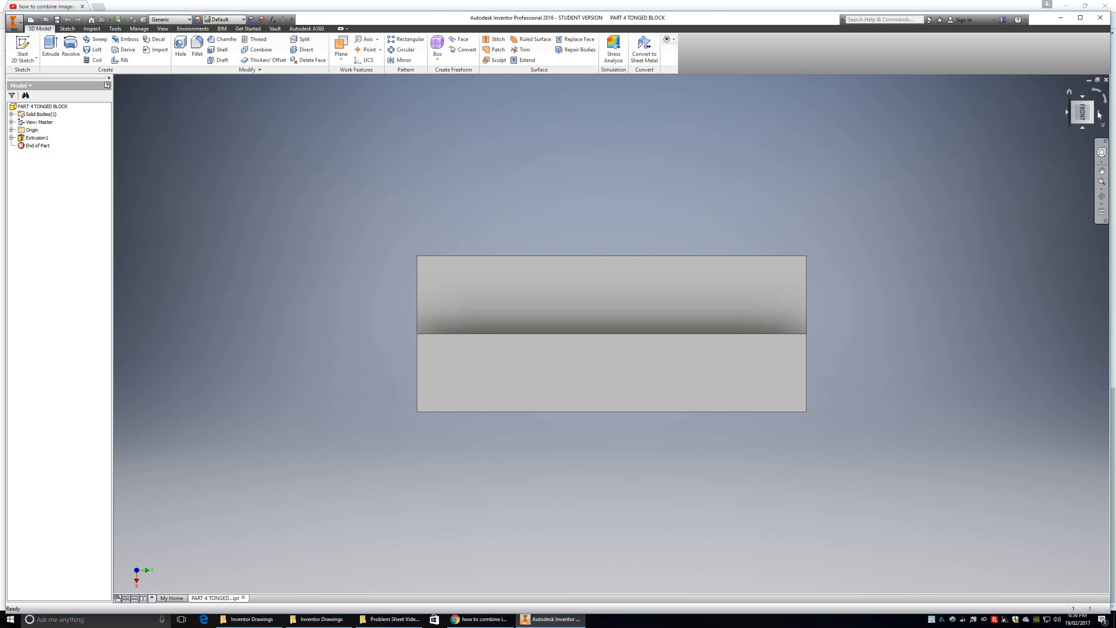
click(1099, 115)
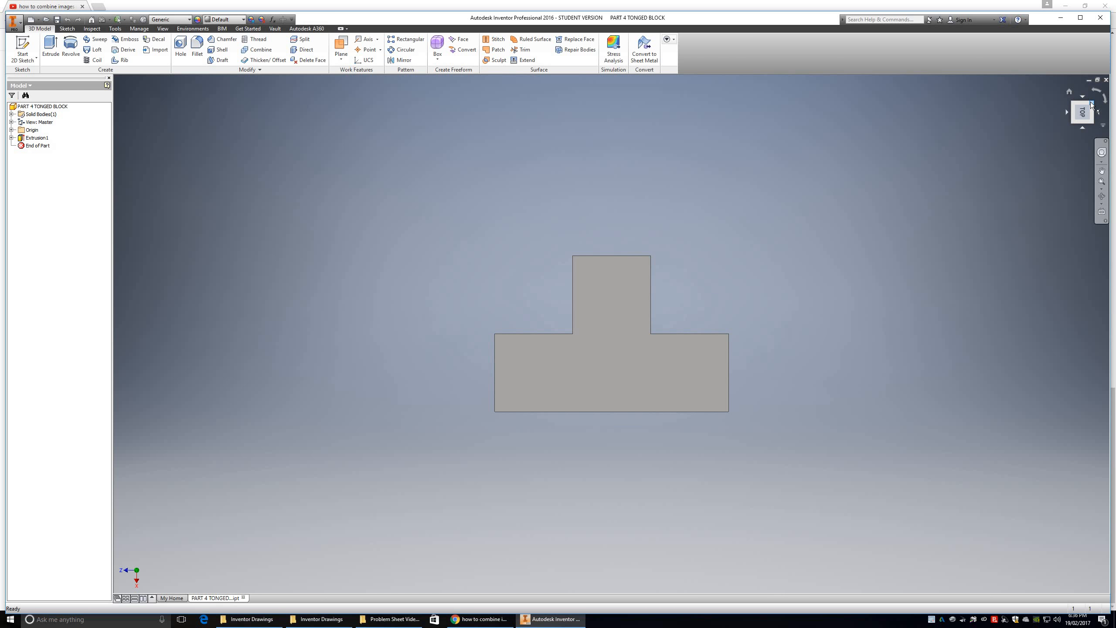
click(1092, 104)
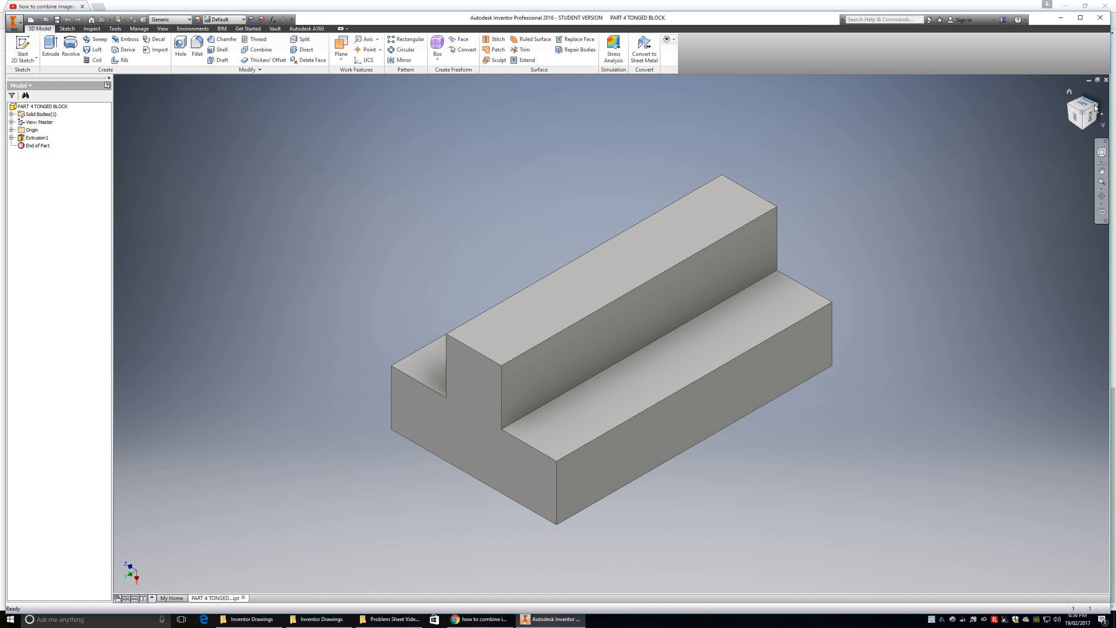
click(1097, 108)
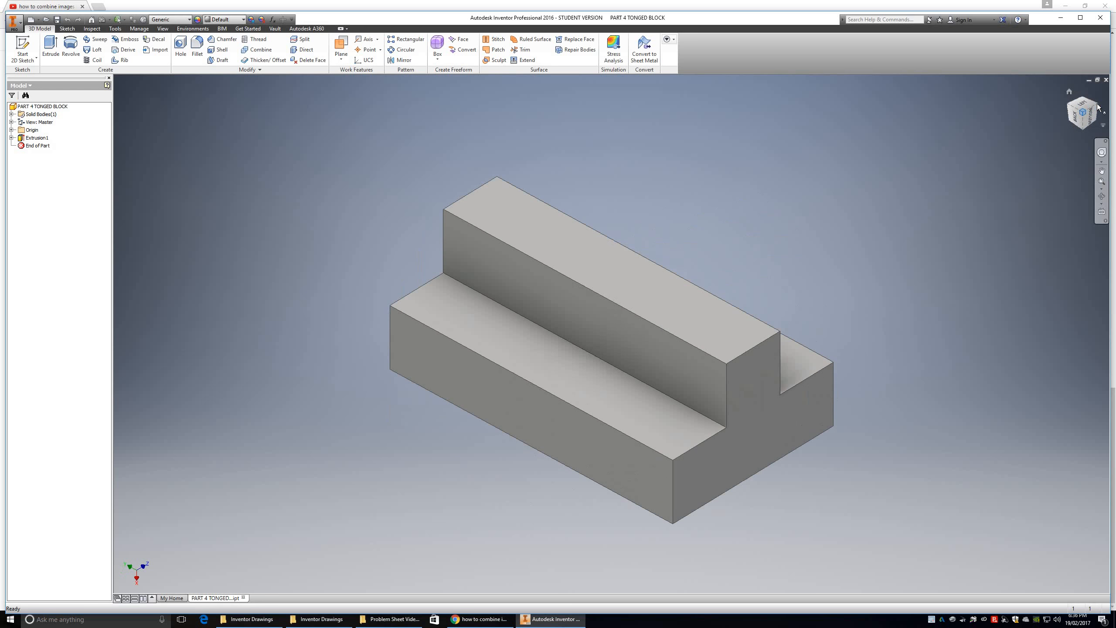